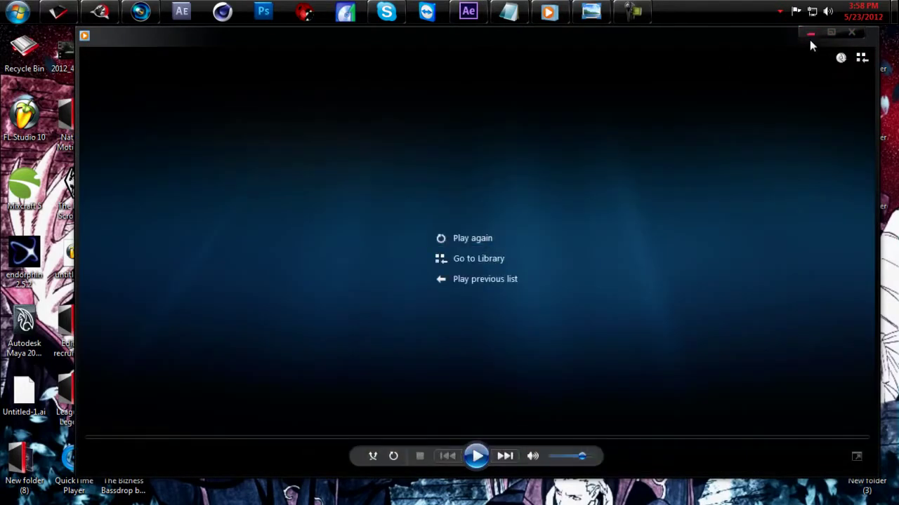
- View the MSR.png rifle picture in Windows Photo Viewer
left_click(810, 40)
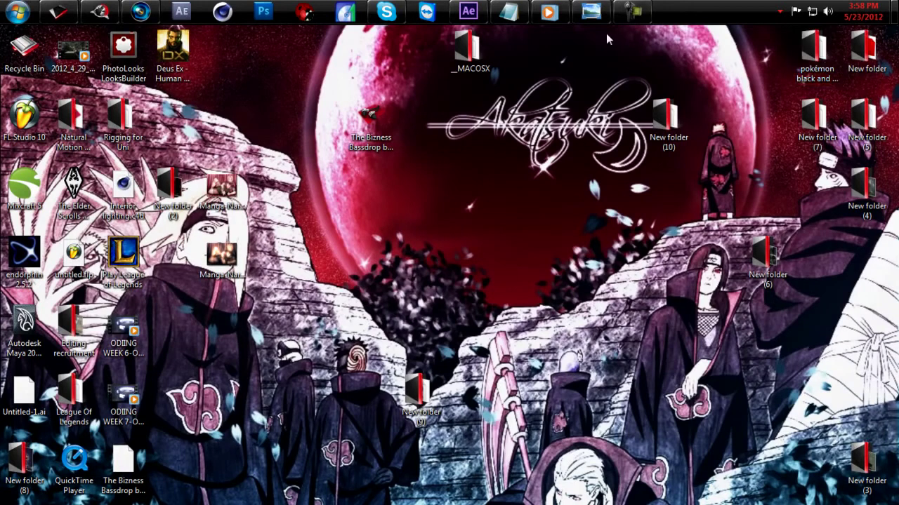
left_click(590, 11)
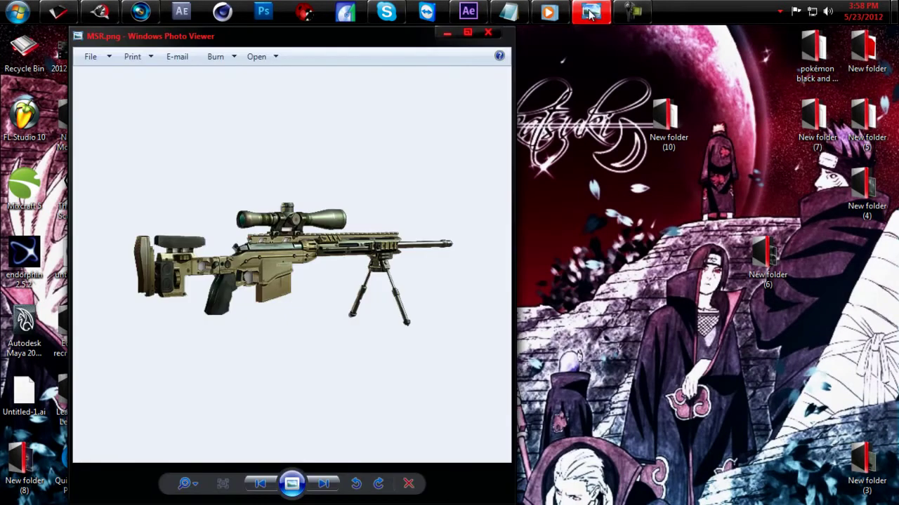
left_click(590, 12)
- Switch to After Effects and add the MSR composition as a layer above the gameplay clip in MW3 - Quick 5 man feed 3
mouse_move(99, 12)
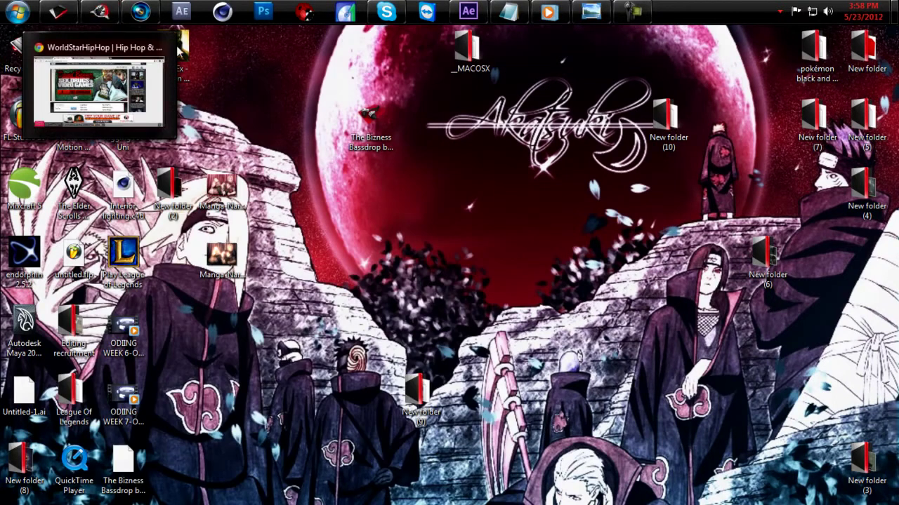
left_click(466, 19)
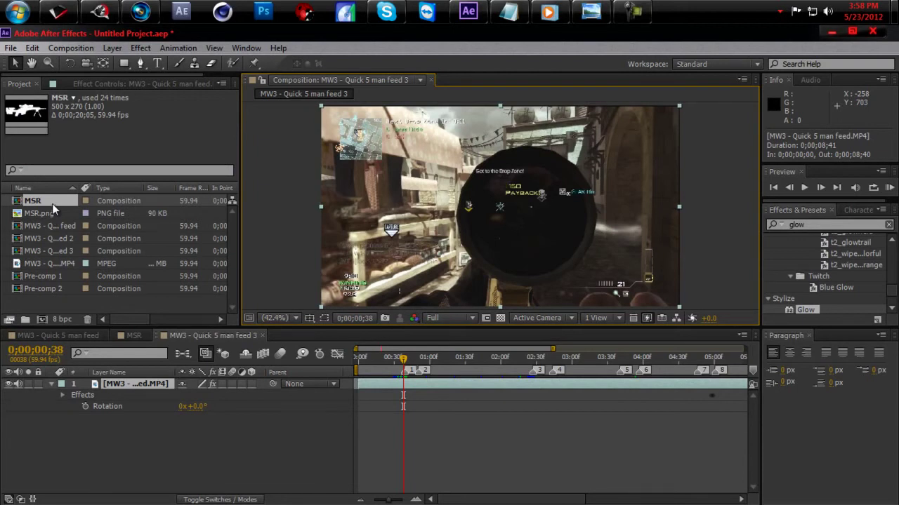
left_click_drag(52, 204, 127, 382)
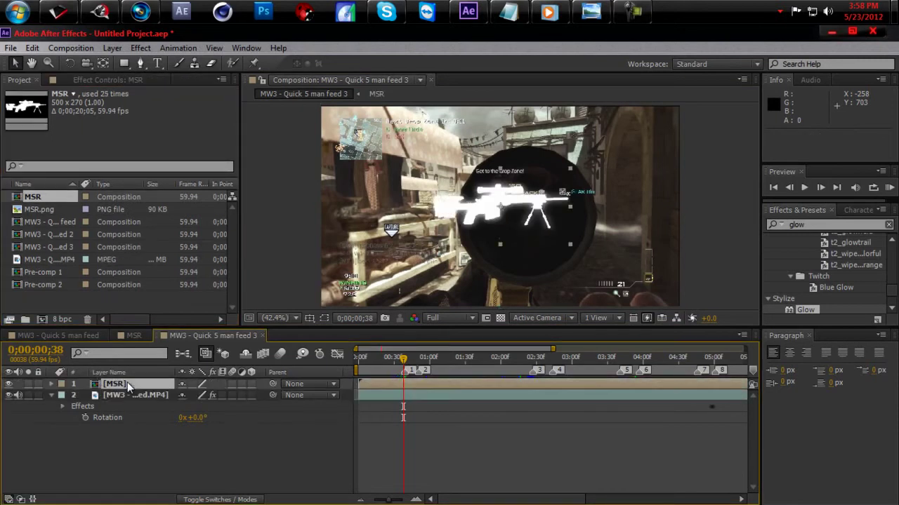
- Examine the Fill and Glow effect settings of MSR.png inside the MSR composition
left_click(132, 336)
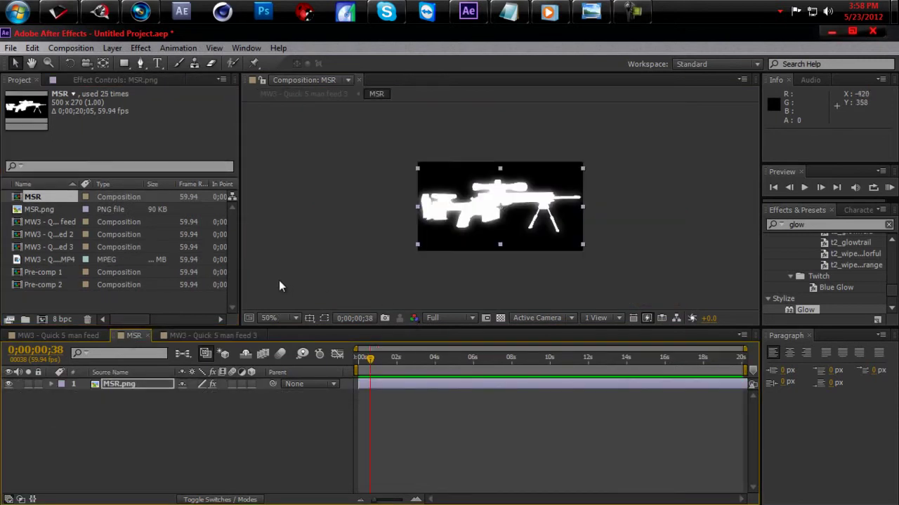
left_click(150, 81)
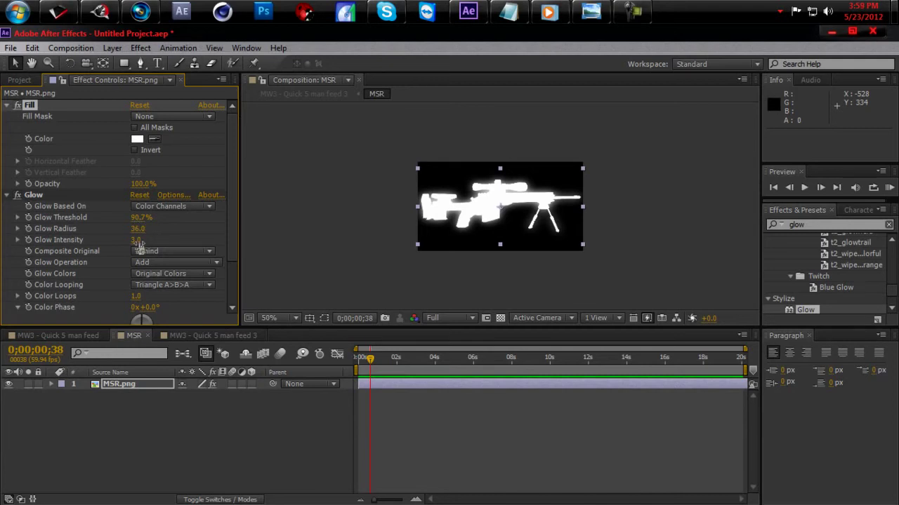
left_click(211, 335)
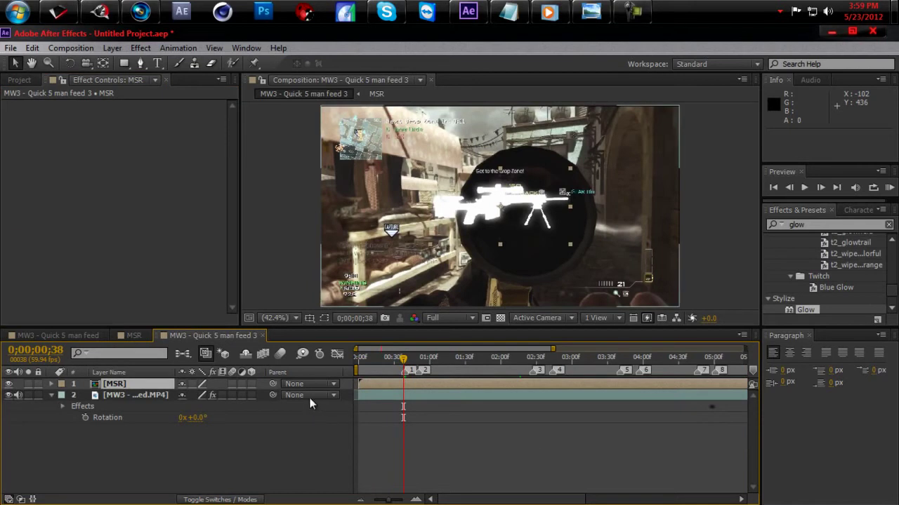
- Scale the MSR layer to 15% and set its rotation to 1°
key("s")
type("5")
key("Return")
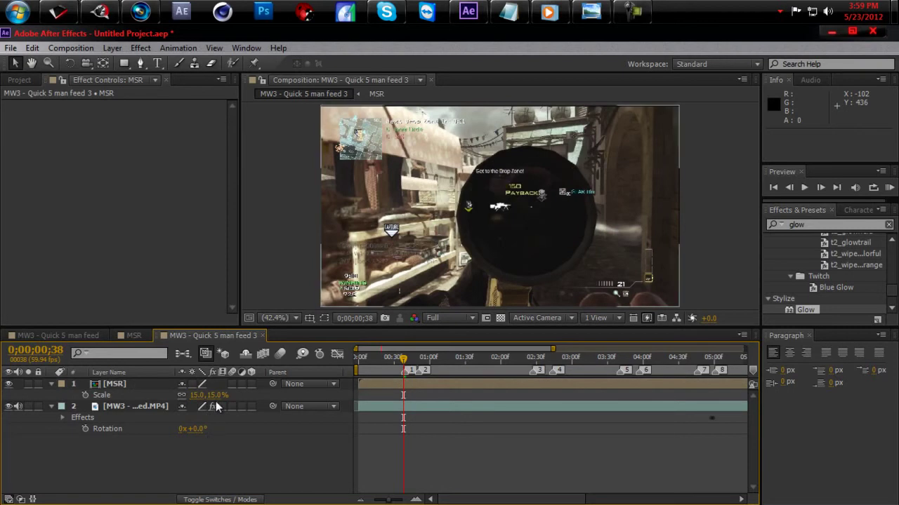
key("r")
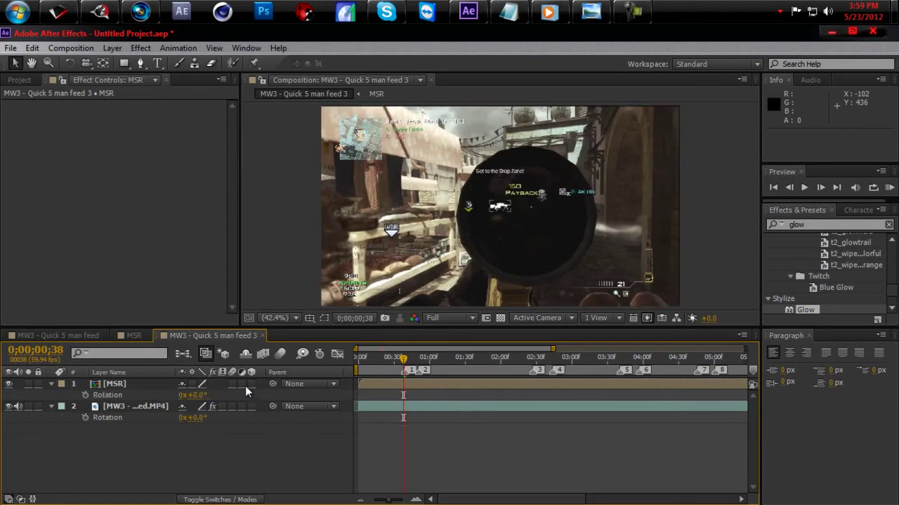
left_click(198, 395)
type("1")
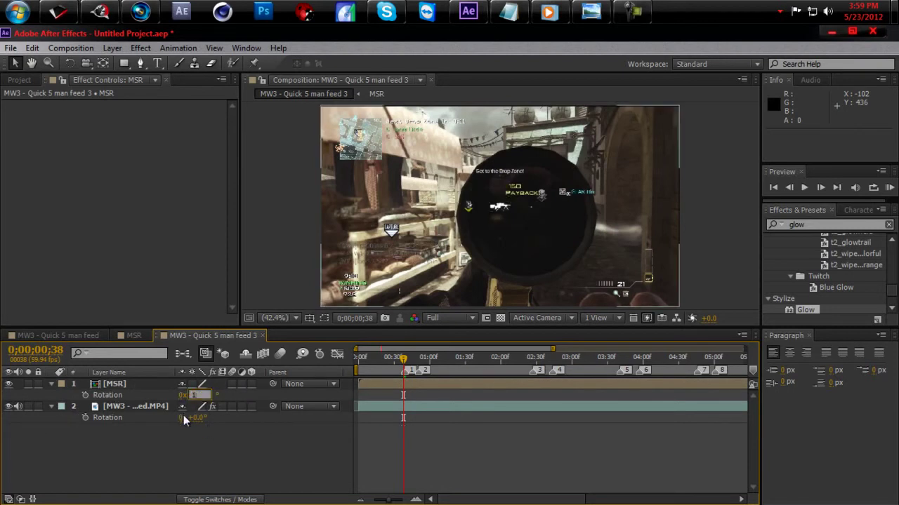
key("Return")
- Trim the MSR layer's start to 0;00;00;38 and move the rifle near the kill feed, to about 191.5, 589
left_click(157, 383)
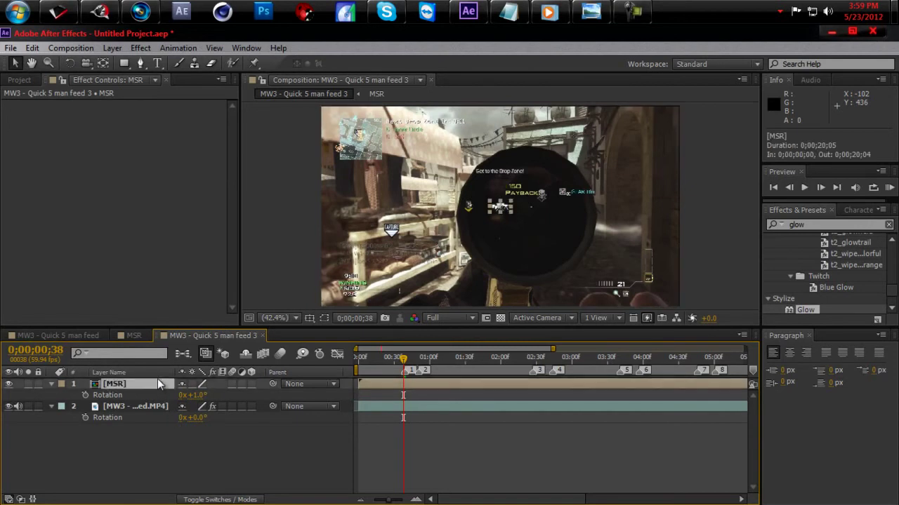
key("p")
key("alt+bracketleft")
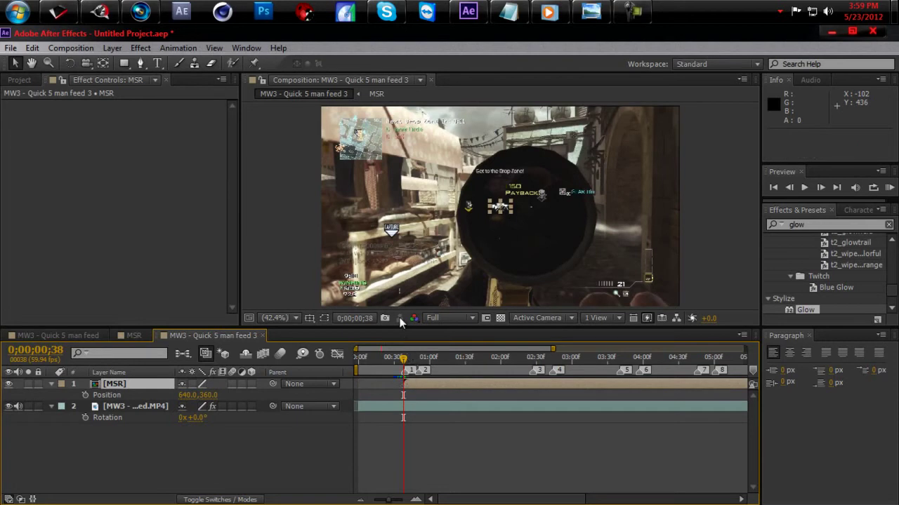
left_click_drag(500, 207, 387, 269)
- At 0;00;00;51, place the rifle between the two names in the lowest kill feed line at 159, 561 and keyframe its Position
key("slash")
key("shift+slash")
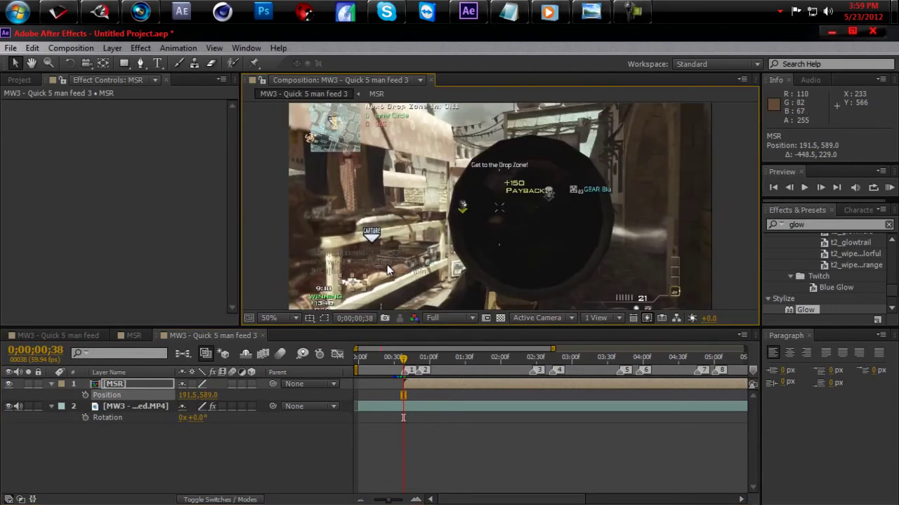
key("slash")
key("h")
left_click_drag(387, 265, 556, 186)
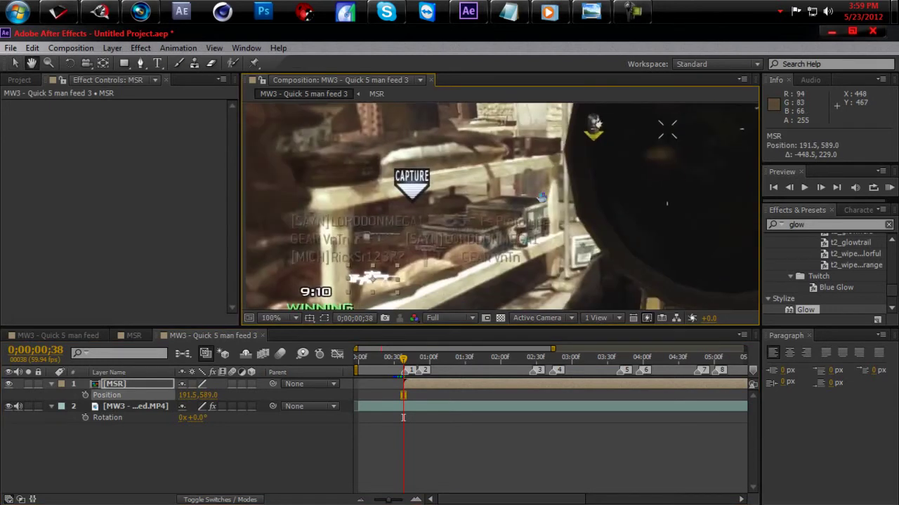
left_click_drag(426, 299, 477, 271)
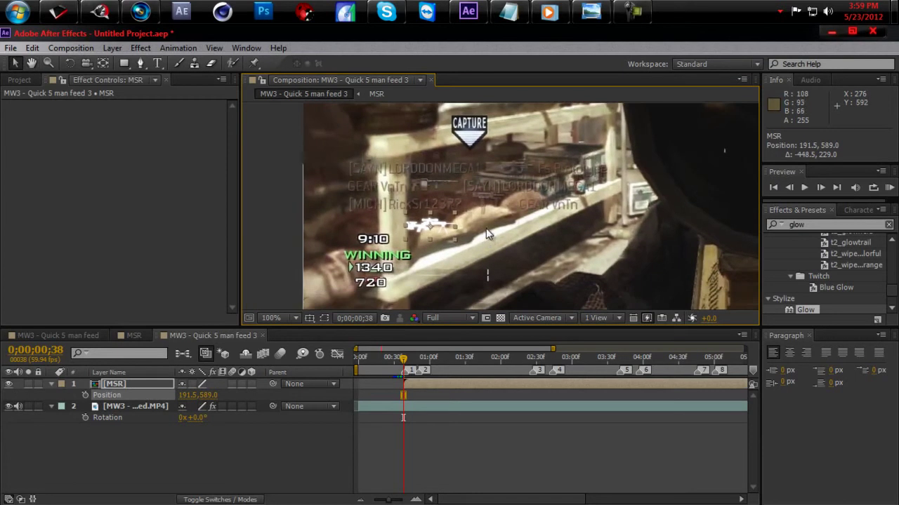
scroll(486, 228, "up", 1)
left_click_drag(404, 358, 419, 359)
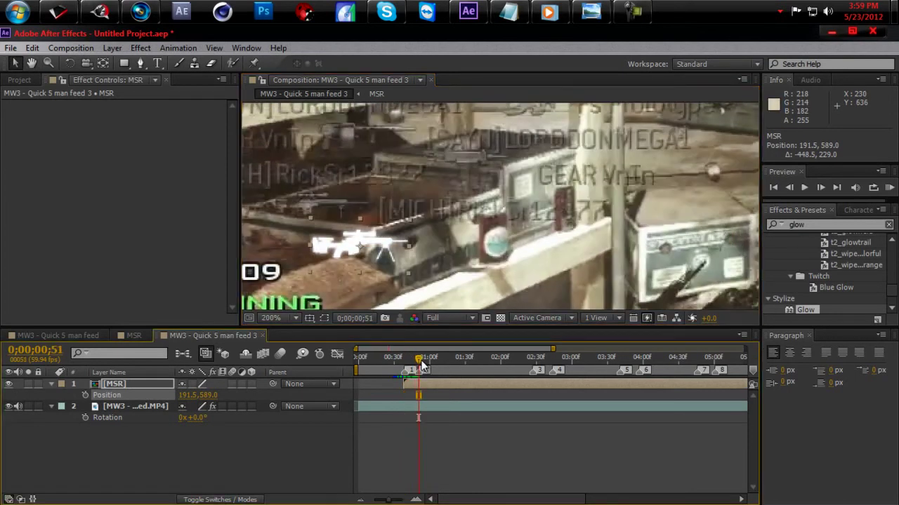
left_click(497, 241)
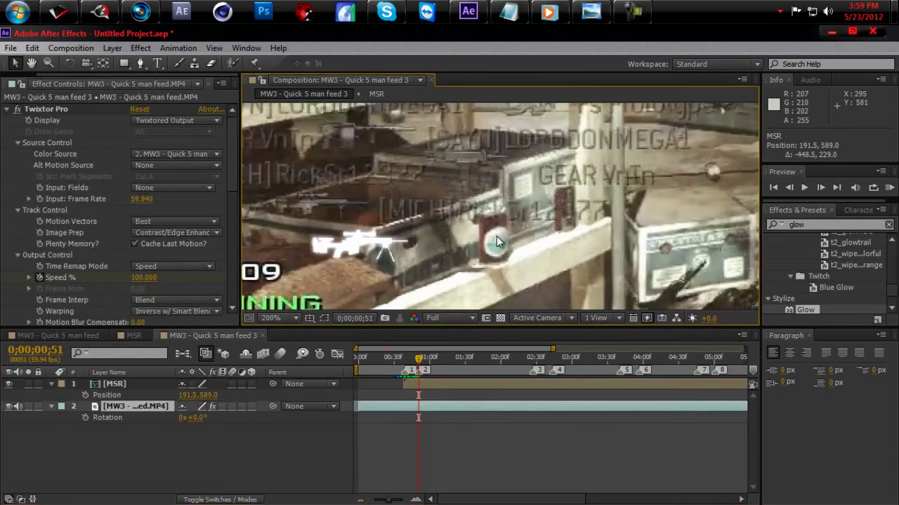
scroll(469, 256, "left", 2)
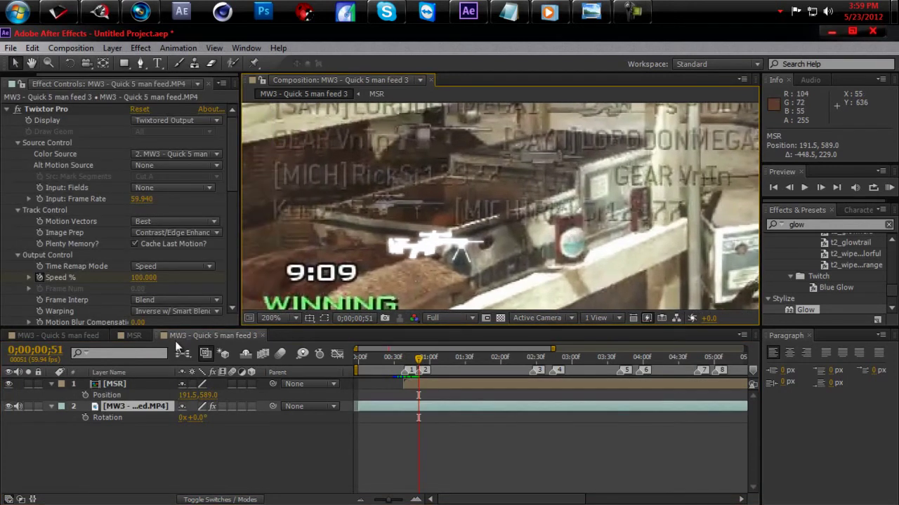
left_click(154, 382)
left_click_drag(448, 242, 403, 206)
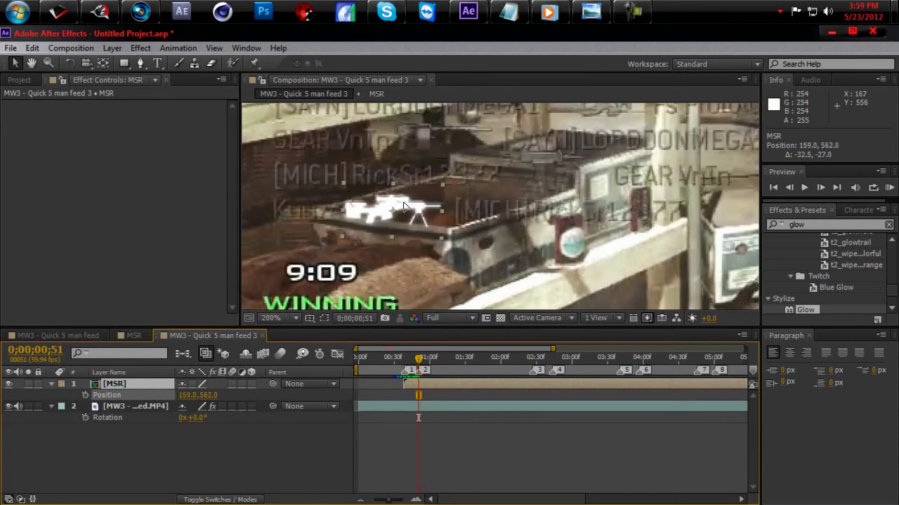
key("Up")
left_click(85, 396)
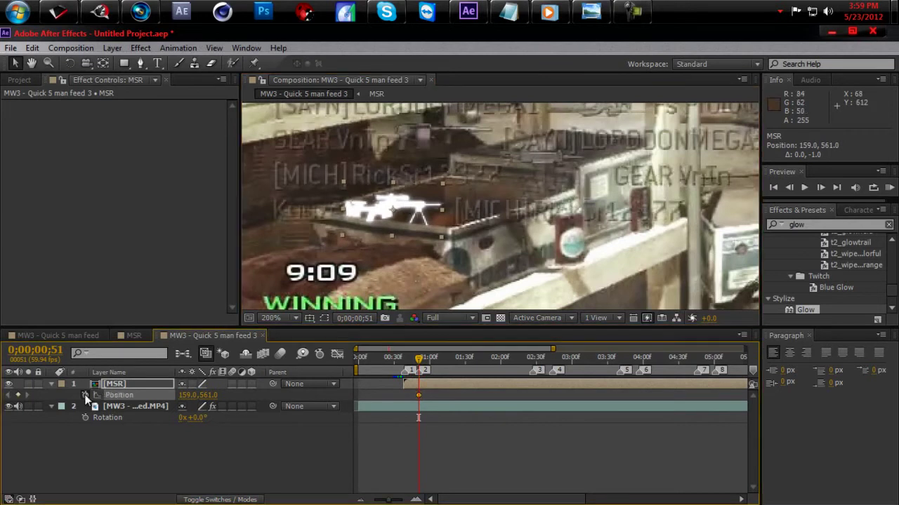
- At 0;00;00;40, lower the rifle to 159, 577 as a second Position keyframe so it rises into place
left_click(418, 361)
left_click_drag(419, 360, 406, 362)
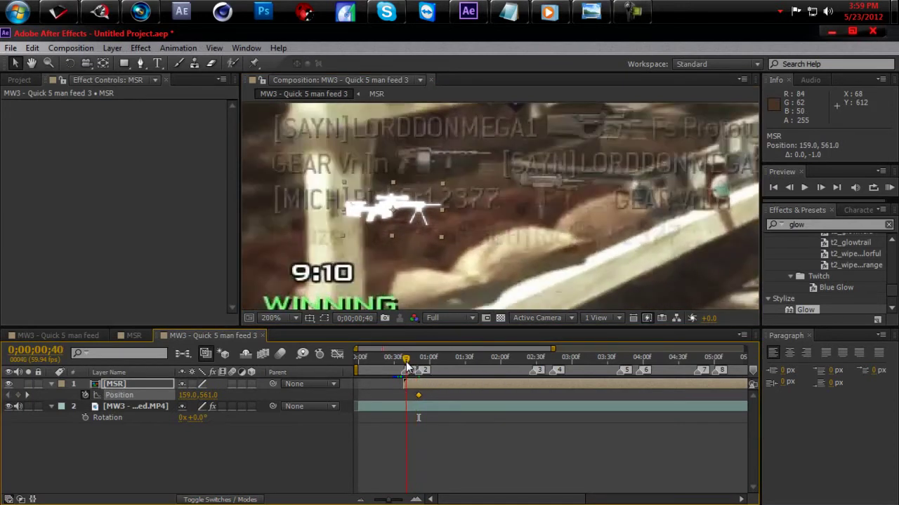
key("Down")
key("Down")
key("Down")
key("Down")
key("Down")
key("Down")
key("Down")
key("Down")
key("Down")
key("Down")
key("Down")
key("Down")
key("Down")
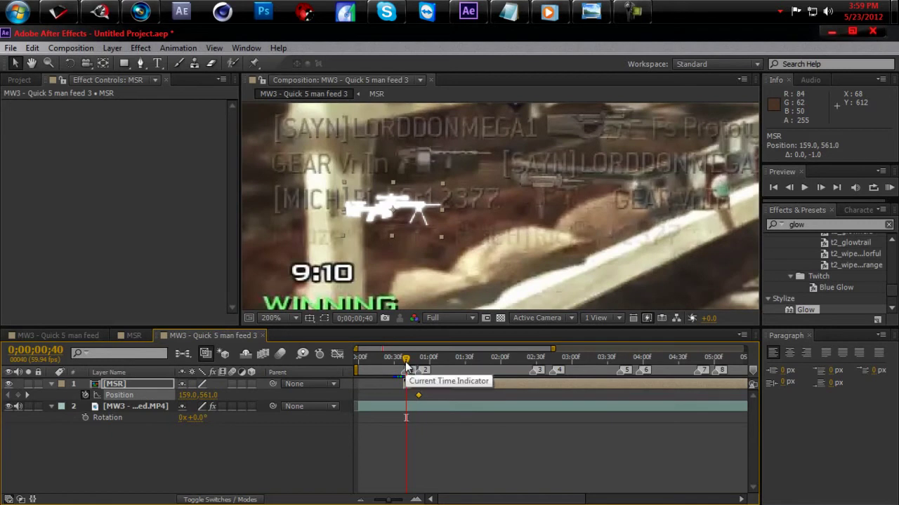
key("Down")
key("Down")
key("Down")
key("Down")
key("Down")
key("Down")
key("Down")
key("Down")
key("Down")
key("Down")
key("Down")
key("Down")
key("Down")
key("Down")
key("Down")
key("Down")
key("Down")
key("Down")
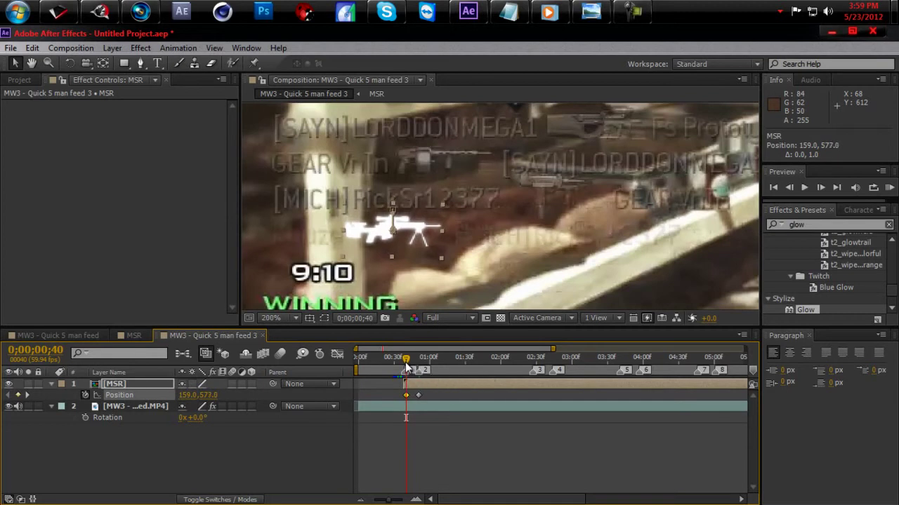
- Set the MSR layer's Opacity to 0% at 0;00;00;40 and keyframe it
key("t")
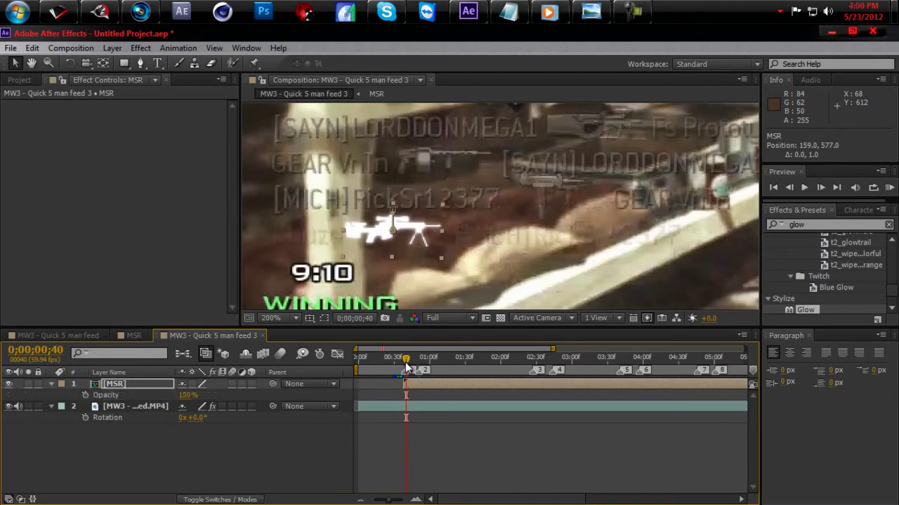
key("alt+shift+t")
left_click_drag(184, 396, 168, 395)
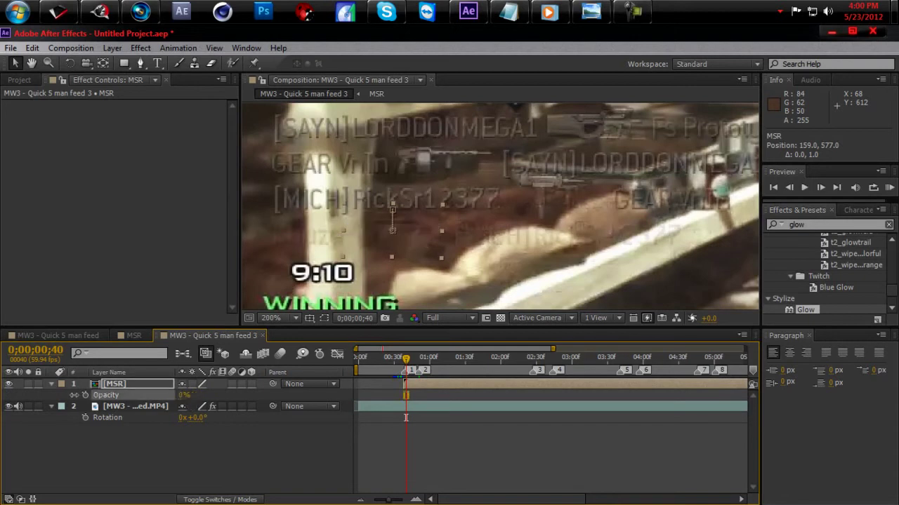
left_click(115, 395)
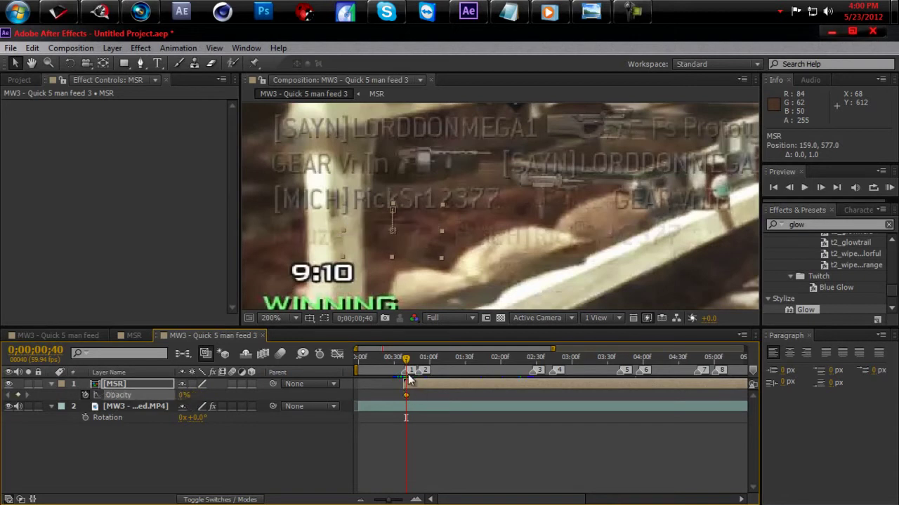
- Show Position alongside Opacity and set a 100% Opacity keyframe on the MSR layer at 0;00;00;45
key("shift+p")
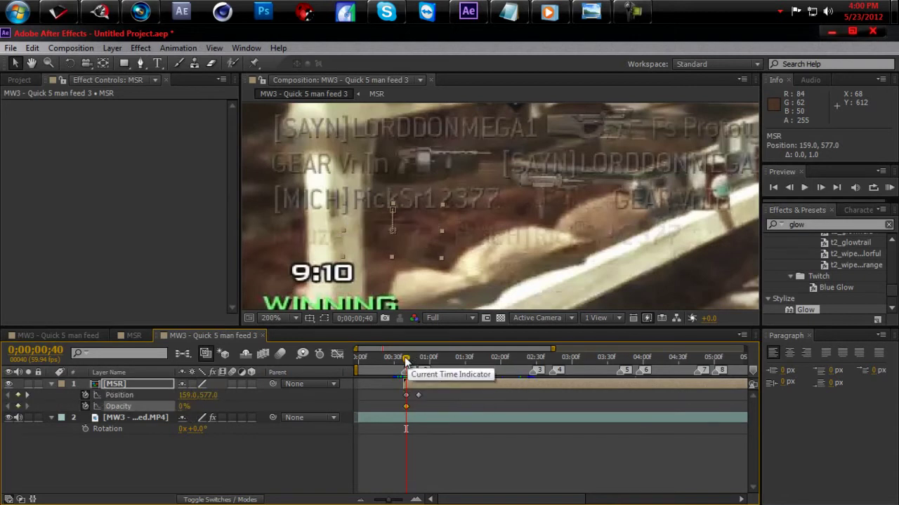
left_click_drag(407, 358, 412, 358)
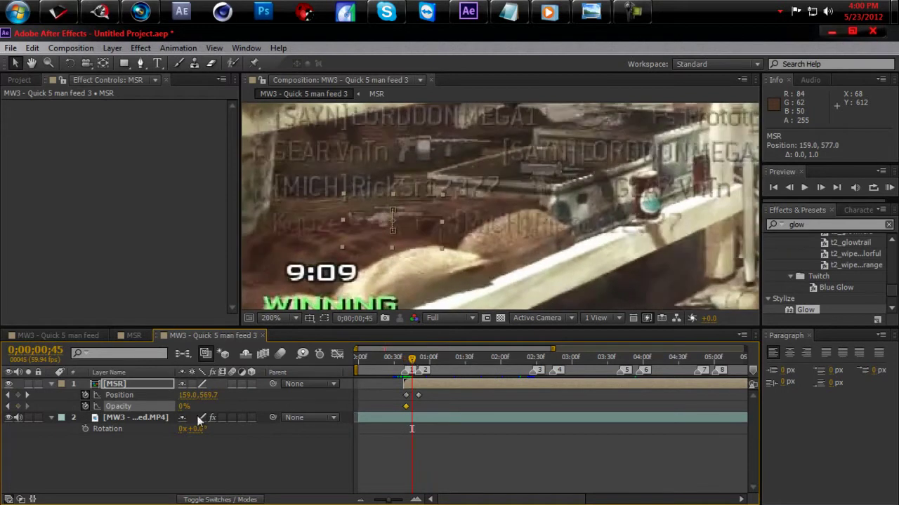
left_click_drag(185, 407, 231, 407)
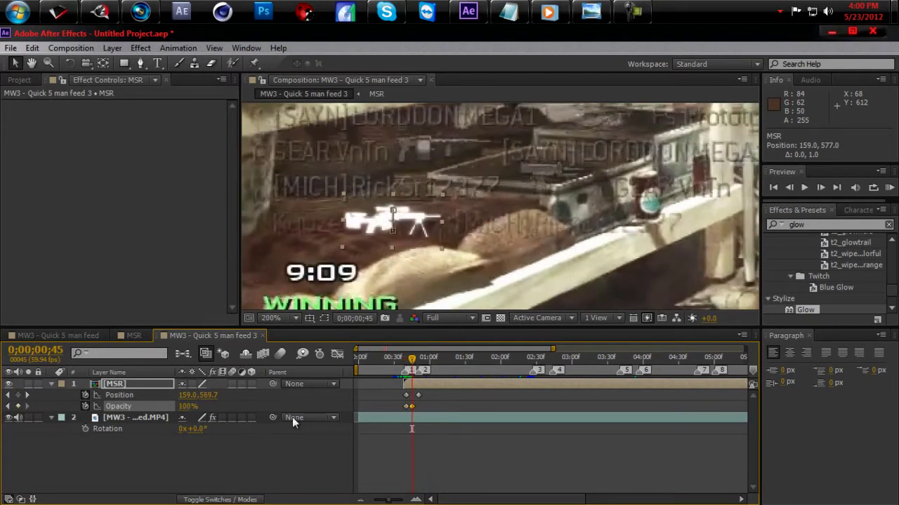
- Split the MSR layer at 0;00;02;27, where marker 3 sits
left_click_drag(412, 358, 531, 380)
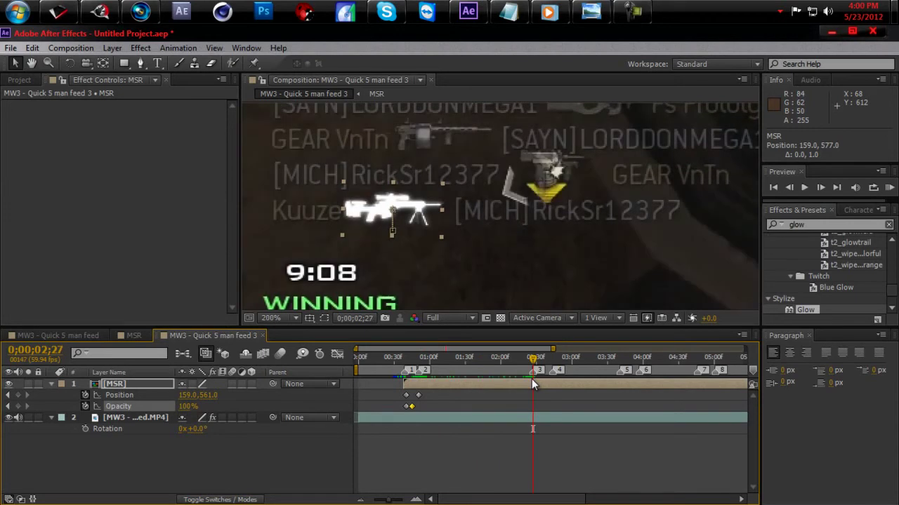
key("ctrl+shift+d")
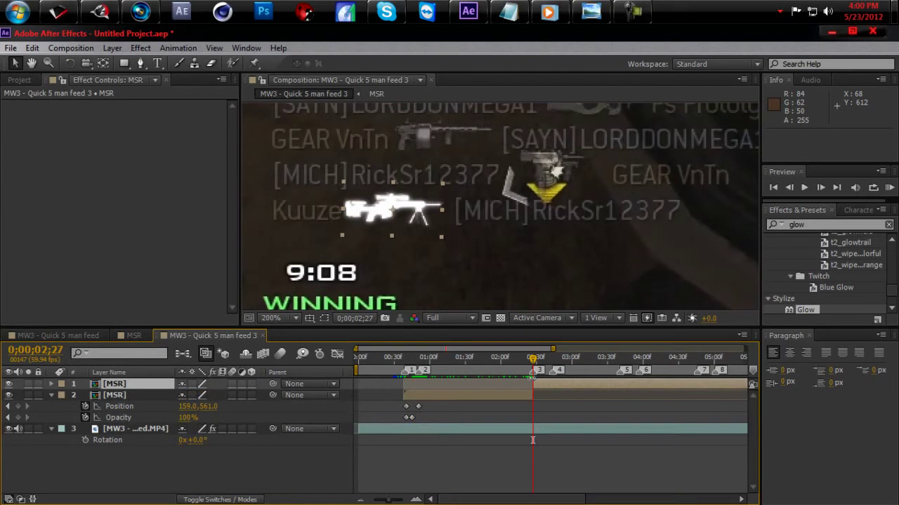
- Duplicate the first MSR segment and shift the copy so it starts at 0;00;02;27
left_click(512, 397)
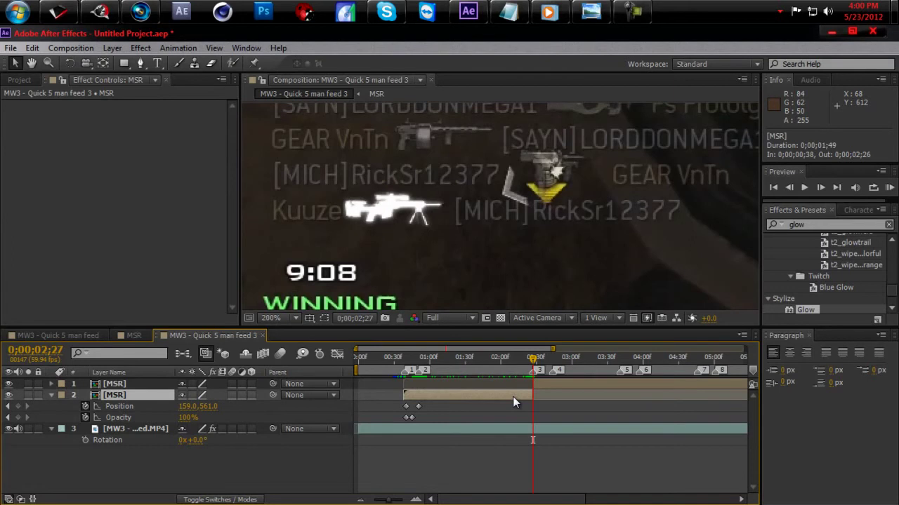
key("ctrl+d")
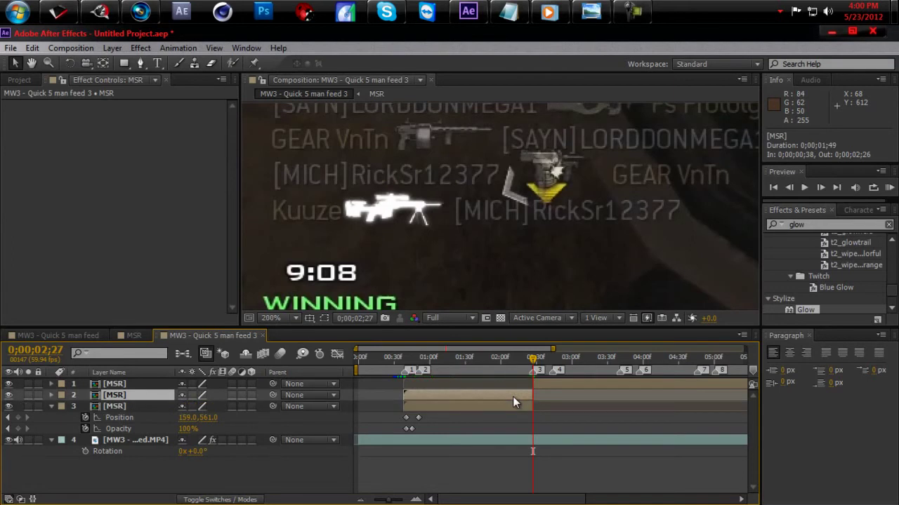
key("bracketleft")
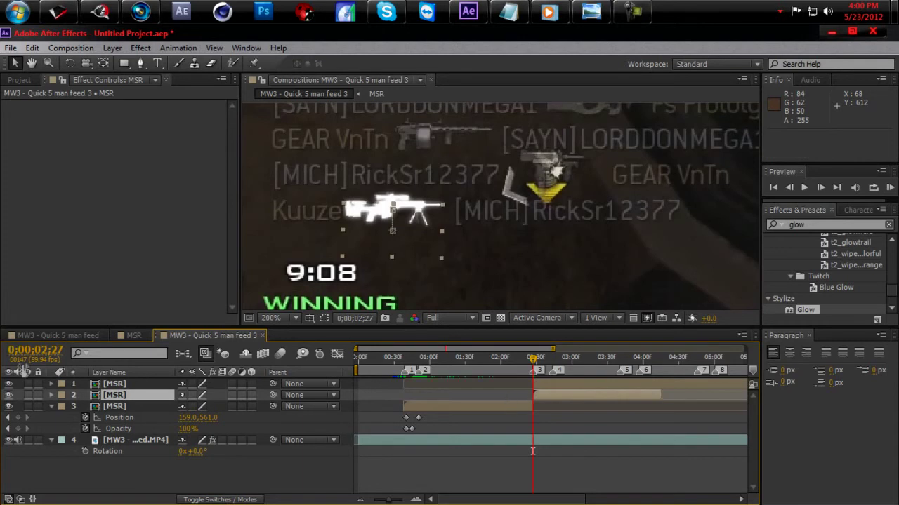
- Hide the top MSR layer and replace the second MSR layer's Position keyframes with one at 159.0, 561.0 at 0;00;02;45, marker 4
left_click(8, 385)
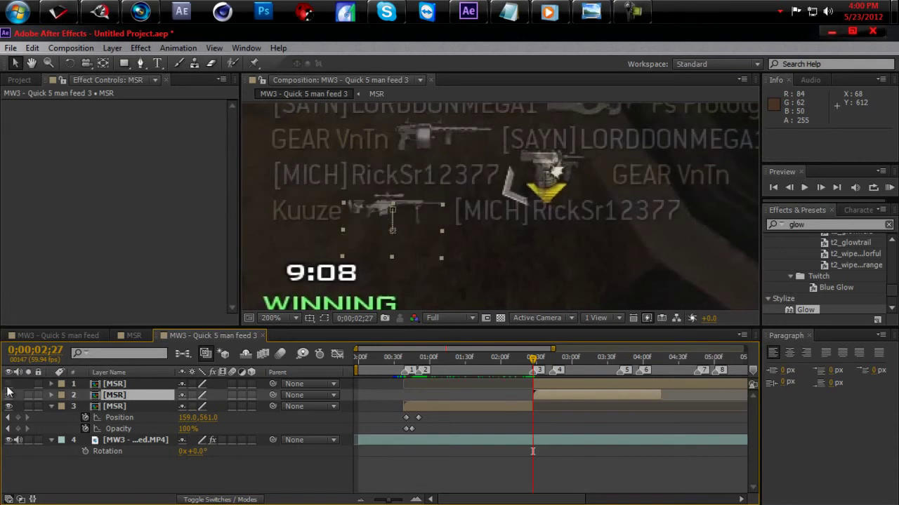
left_click(545, 359)
mouse_move(547, 363)
left_mouse_down()
mouse_move(554, 361)
mouse_move(534, 365)
mouse_move(558, 370)
left_mouse_up()
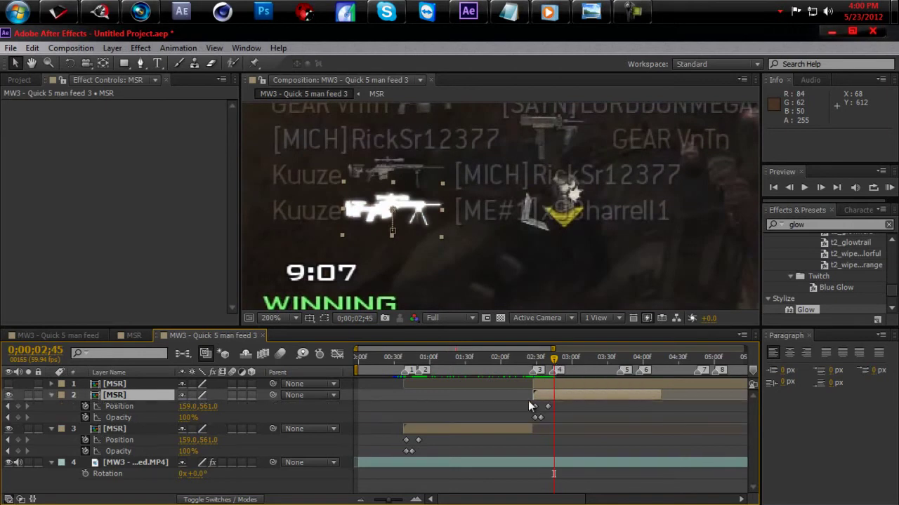
key("u")
left_click_drag(545, 414, 559, 410)
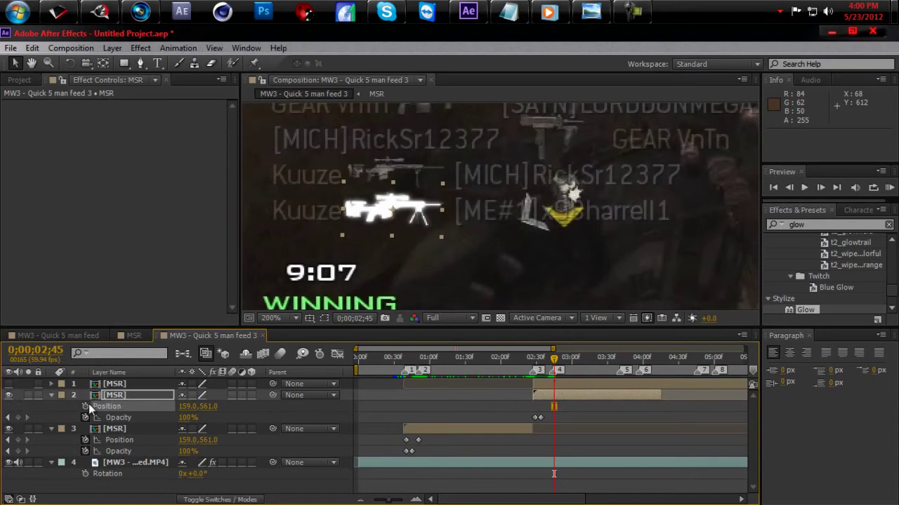
left_click(95, 407)
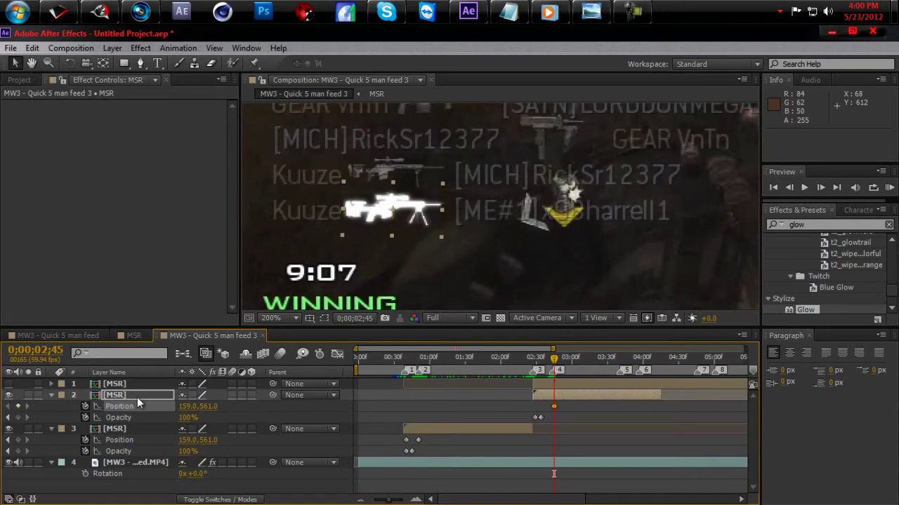
- Set the second MSR layer's Position to 160.5, 582.0 at 0;00;02;30, over the faint incoming rifle in the kill feed
left_click(534, 362)
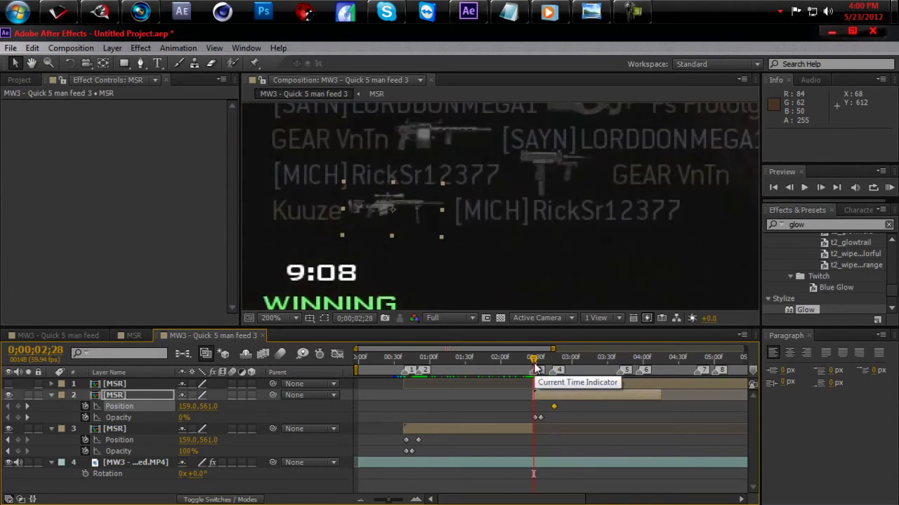
left_click(826, 188)
left_click(825, 187)
key("Left")
key("Left")
key("Left")
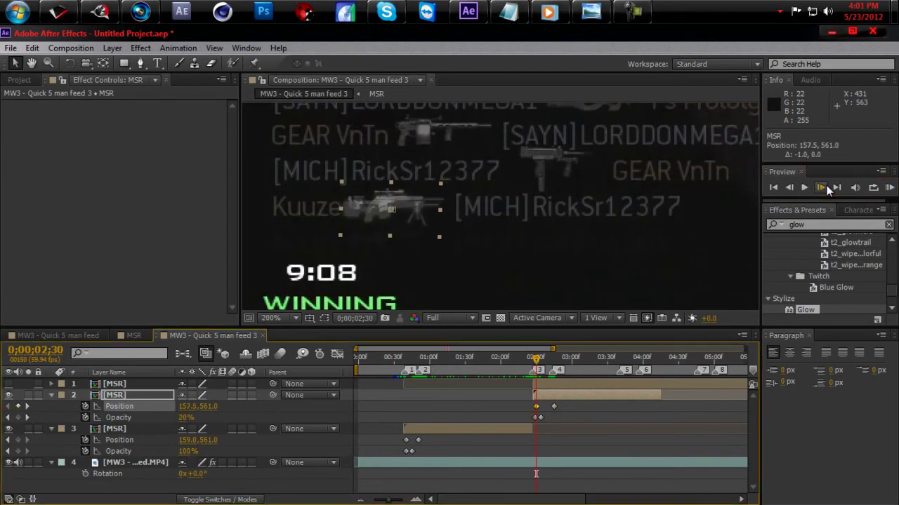
key("Right")
key("Right")
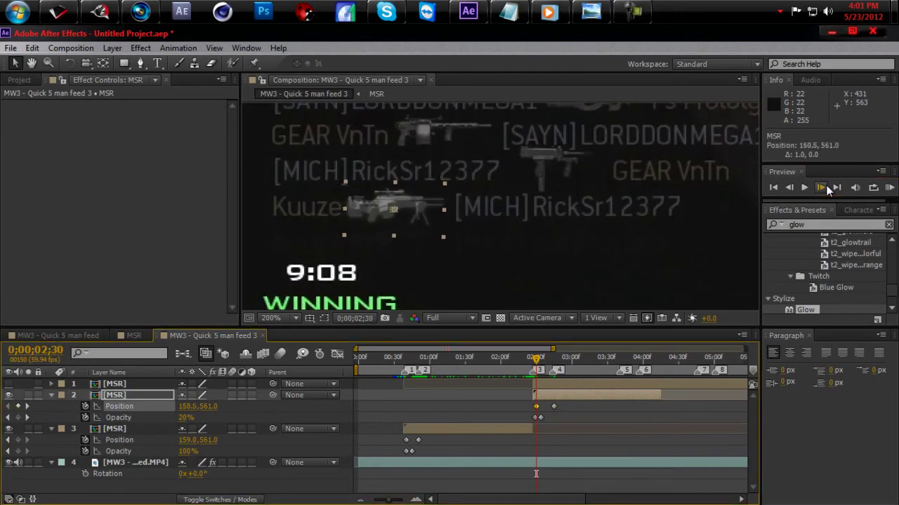
key("Down")
key("Down")
key("Down")
key("Down")
key("Down")
key("Down")
key("Down")
key("Down")
key("Down")
key("Down")
key("Down")
key("Down")
key("Down")
key("Down")
key("Down")
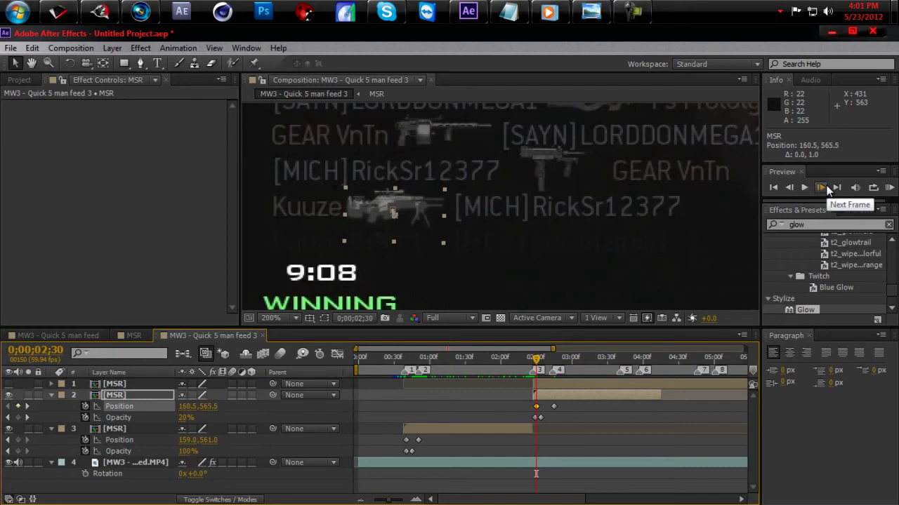
key("Down")
key("Down")
key("Down")
key("Down")
key("Down")
key("Down")
key("Down")
key("Down")
key("Down")
key("Down")
key("Down")
key("Down")
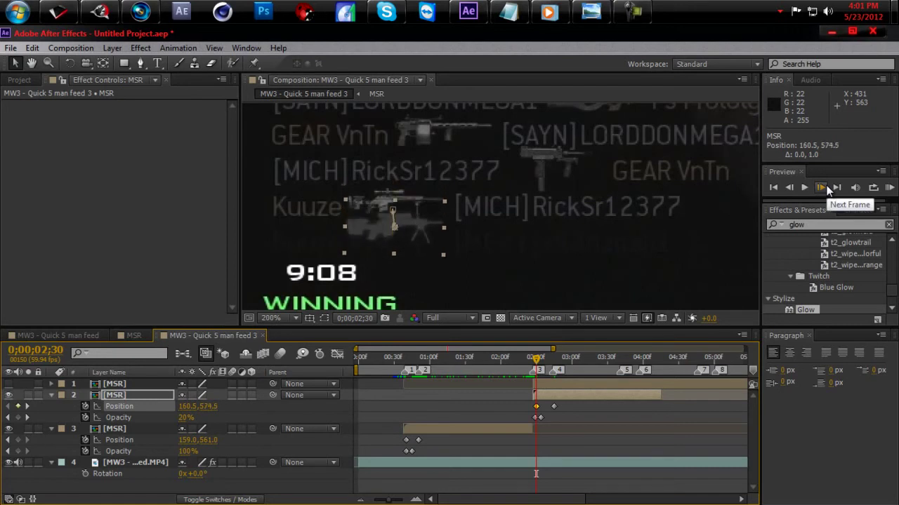
key("Down")
key("Down")
key("Down")
key("Down")
key("Down")
key("Down")
key("Down")
key("Down")
key("Down")
key("Down")
key("Down")
key("Down")
key("Down")
key("Down")
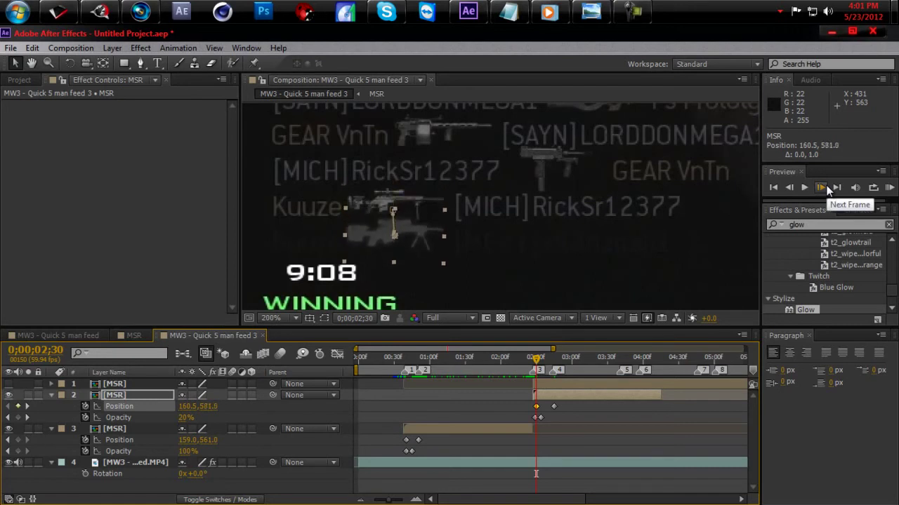
- Show the top MSR layer again and remove its Position keyframes with the time at 0;00;02;43
left_click(6, 391)
left_click(8, 384)
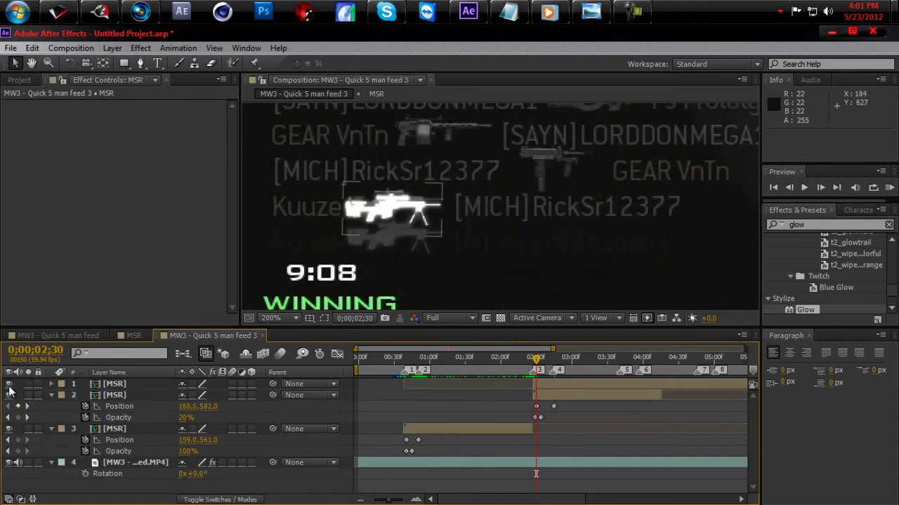
left_click_drag(539, 360, 555, 370)
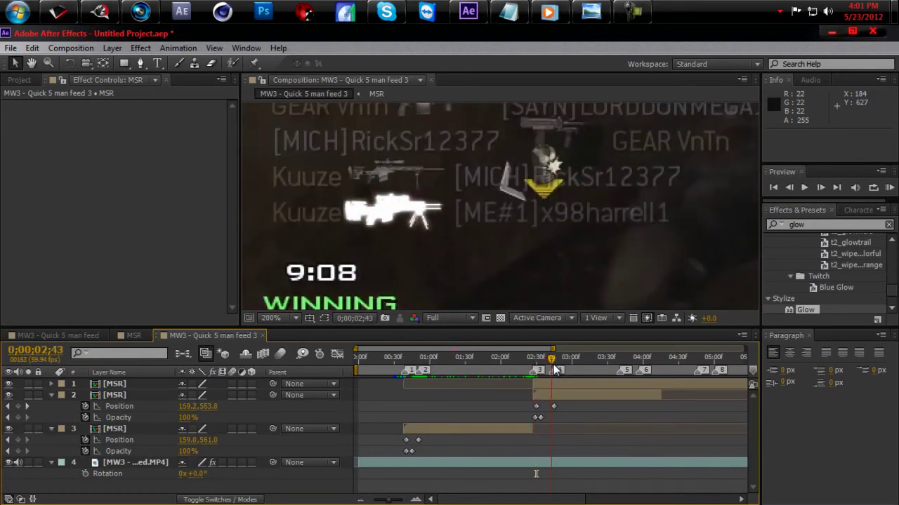
left_click(171, 386)
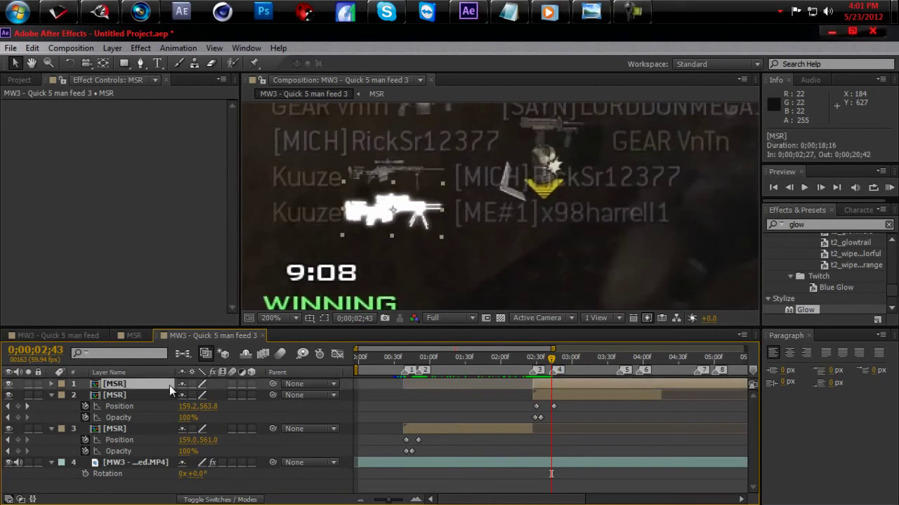
key("u")
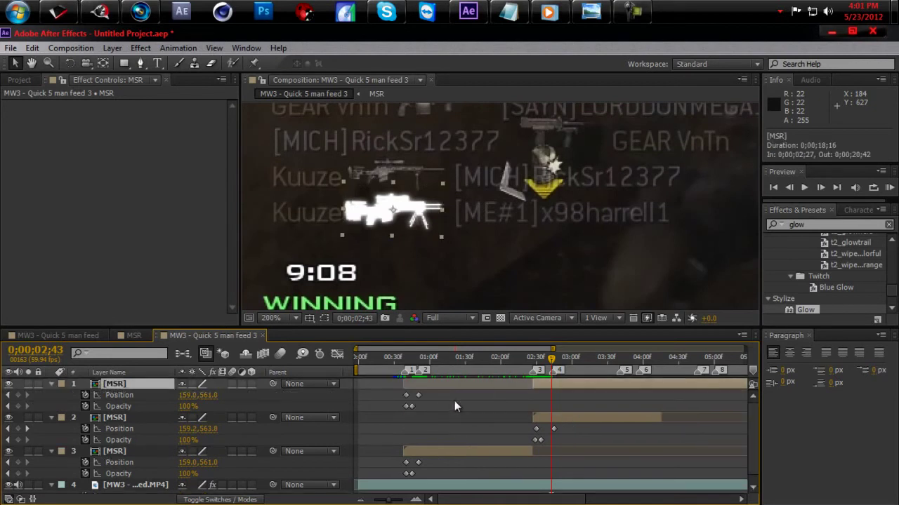
left_click_drag(392, 388, 432, 399)
key("Delete")
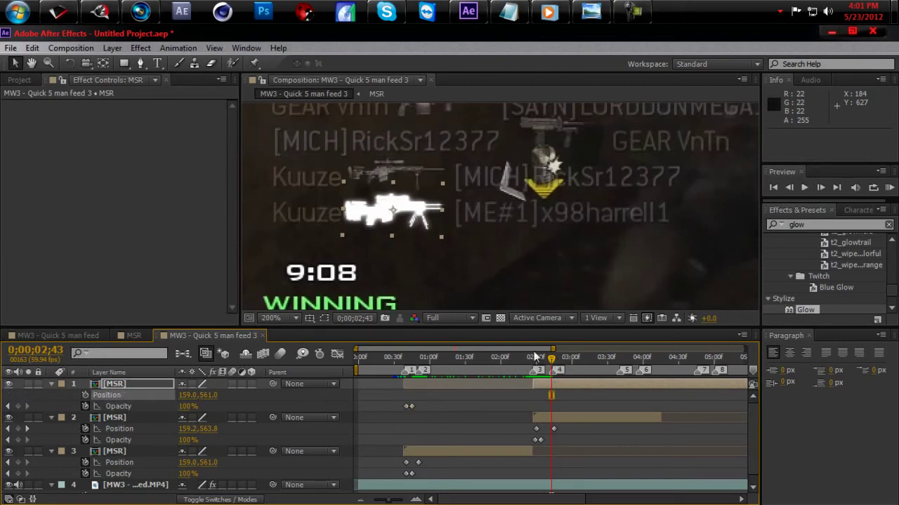
- Raise the top MSR layer onto the upper kill line at Position 159.0, 532.5 and keyframe it at 0;00;02;43
key("Up")
key("Up")
key("Up")
key("Up")
key("Up")
key("Up")
key("Up")
key("Up")
key("Up")
key("Up")
key("Up")
key("Up")
key("Up")
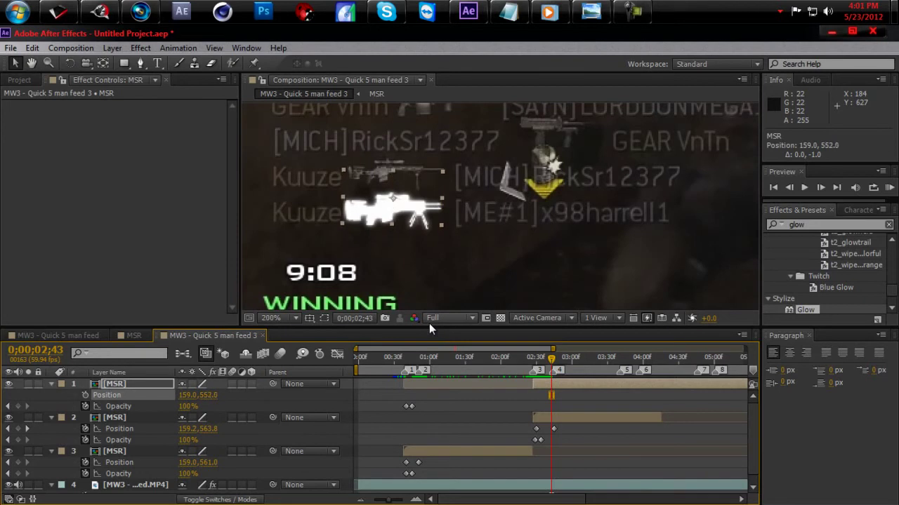
key("Up")
key("Up")
key("Up")
key("Up")
key("Up")
key("Up")
key("Up")
key("Up")
key("Up")
key("Up")
key("Up")
key("Up")
key("Up")
key("Up")
key("Up")
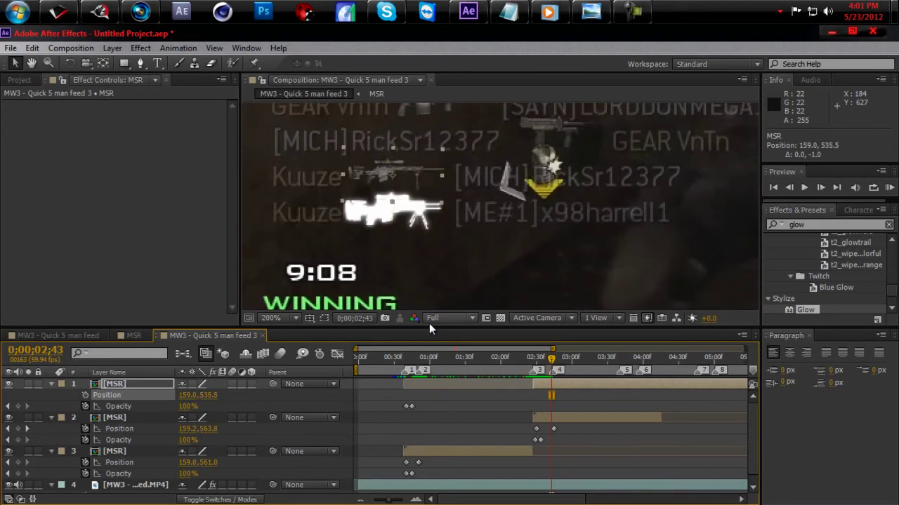
key("Up")
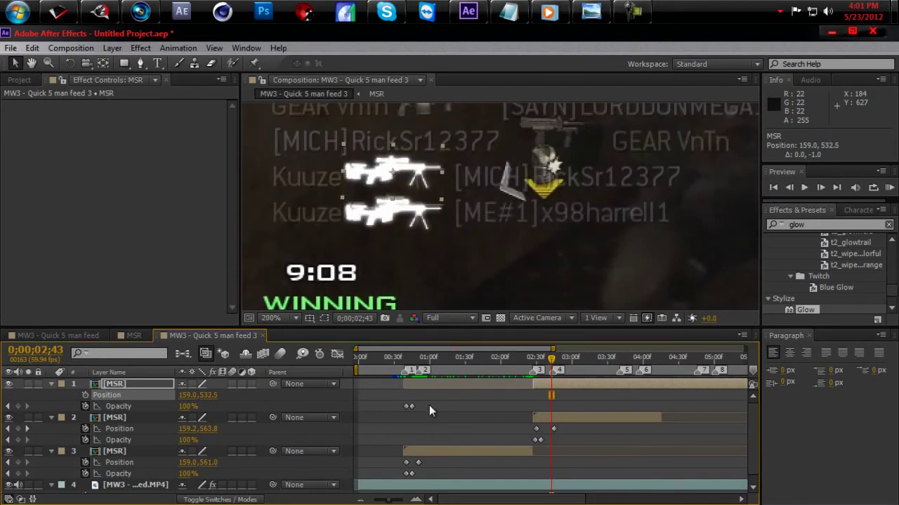
left_click_drag(400, 402, 408, 408)
left_click(408, 408)
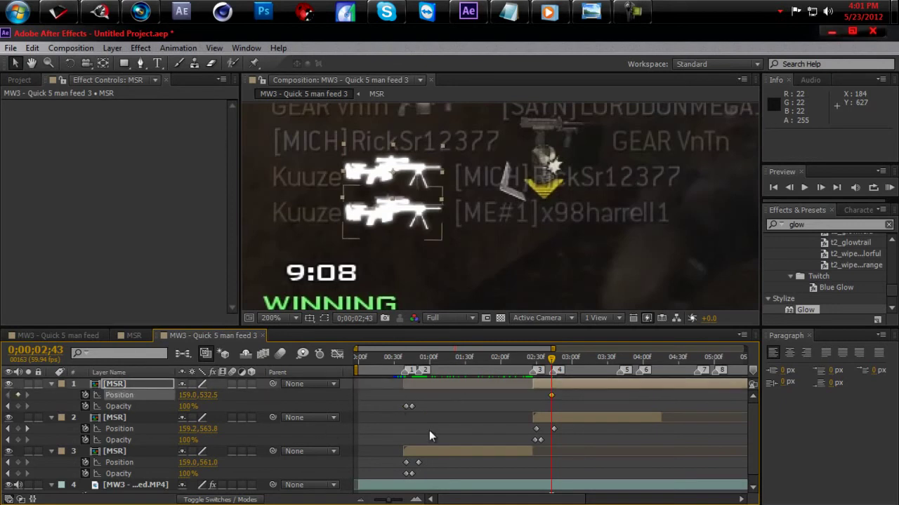
- Remove both Opacity keyframes from the top MSR layer and go to 0;00;02;30
left_click_drag(400, 406, 419, 408)
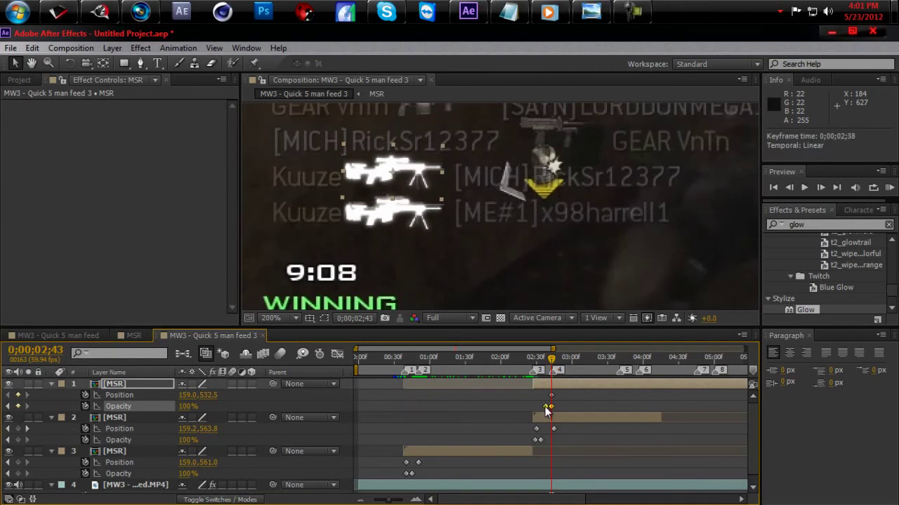
left_click(545, 407)
left_click(535, 358)
left_click_drag(534, 360, 537, 365)
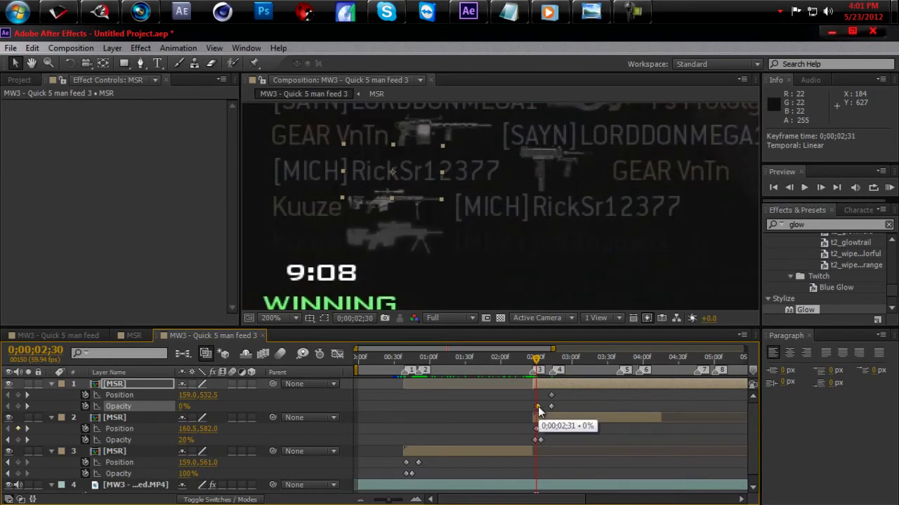
key("Delete")
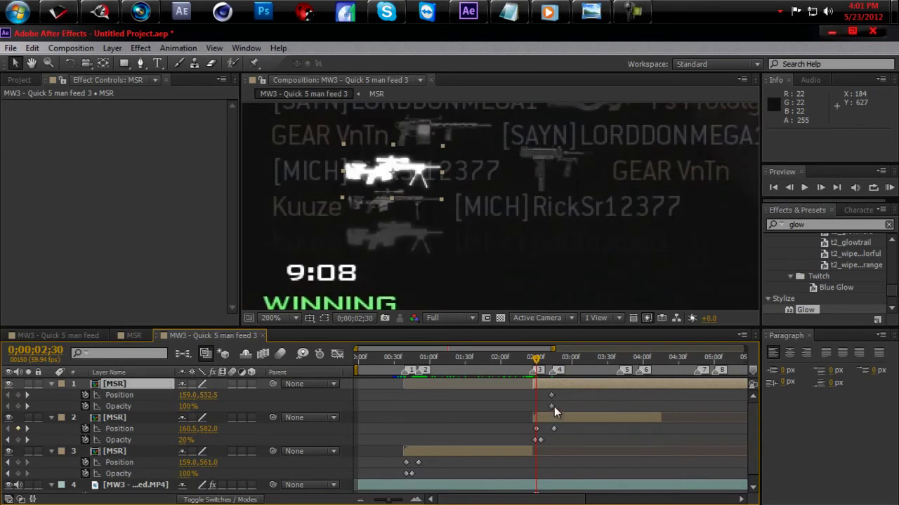
left_click_drag(552, 405, 539, 382)
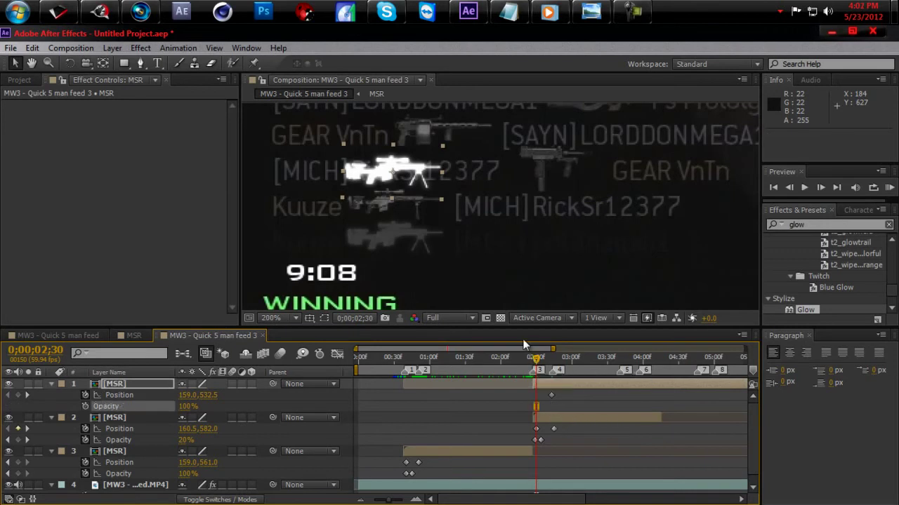
- Lower the top MSR layer to Position 159.0, 556.0 at 0;00;02;30, over the older kill's rifle
key("Down")
key("Down")
key("Down")
key("Down")
key("Down")
key("Down")
key("Down")
key("Down")
key("Down")
key("Down")
key("Down")
key("Down")
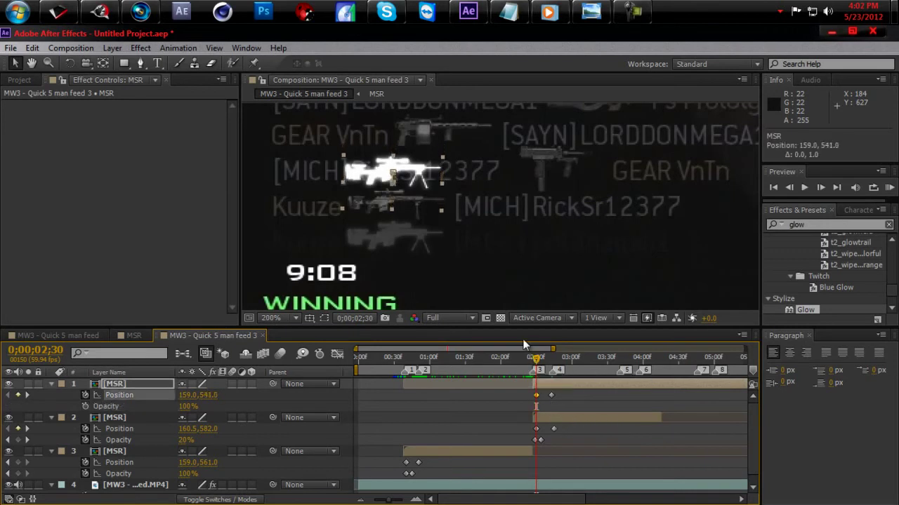
key("Down")
key("Down")
key("Down")
key("Down")
key("Down")
key("Down")
key("Down")
key("Down")
key("Down")
key("Down")
key("Down")
key("Down")
key("Down")
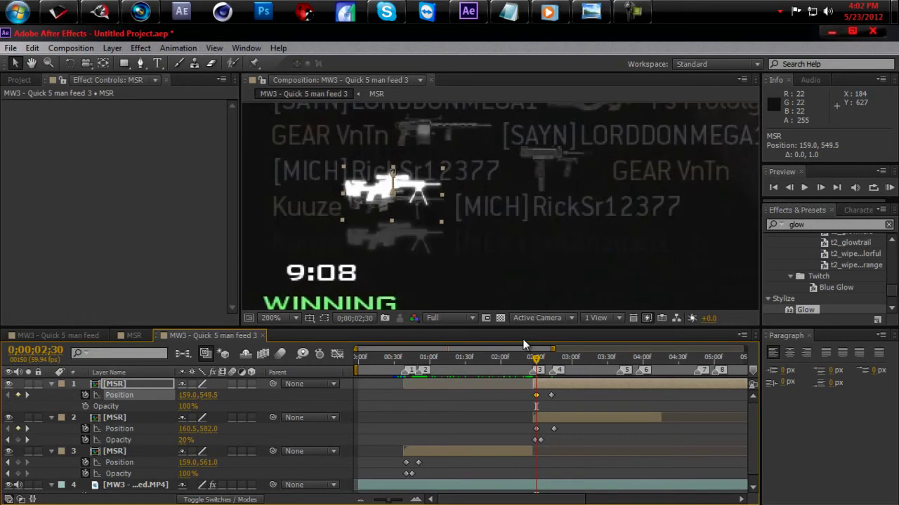
key("Down")
key("Down")
key("Down")
key("Down")
key("Down")
key("Down")
key("Down")
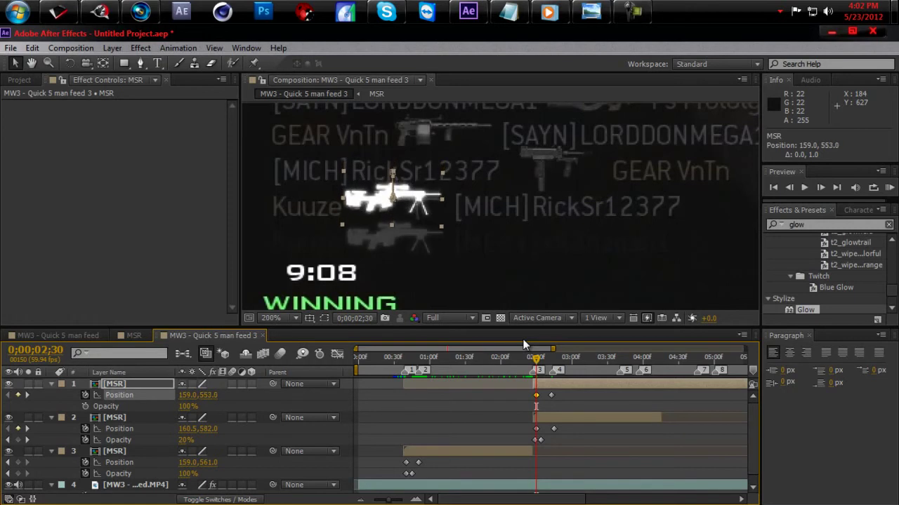
key("Down")
key("Down")
key("Down")
key("Down")
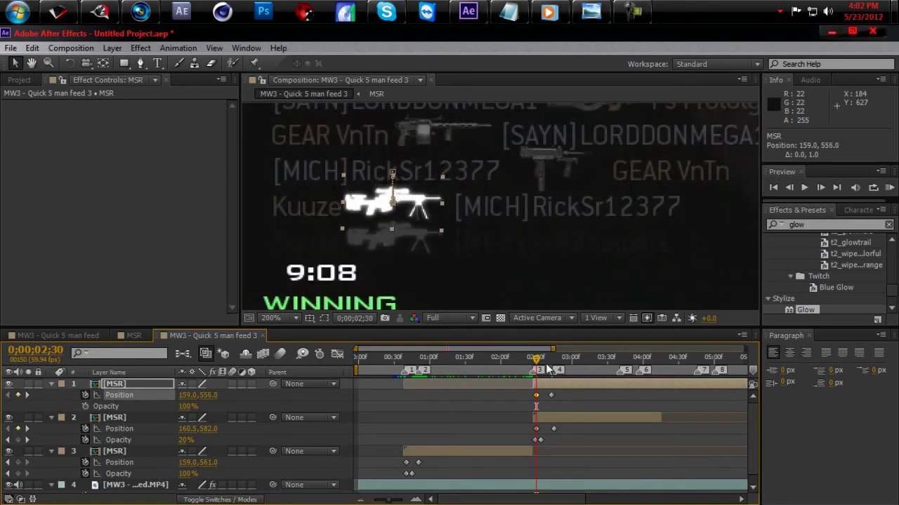
- Go to 0;00;03;41 at marker 5 and extend the second MSR layer's end to 0;00;06;59
left_click_drag(537, 362, 621, 374)
left_click_drag(659, 418, 709, 417)
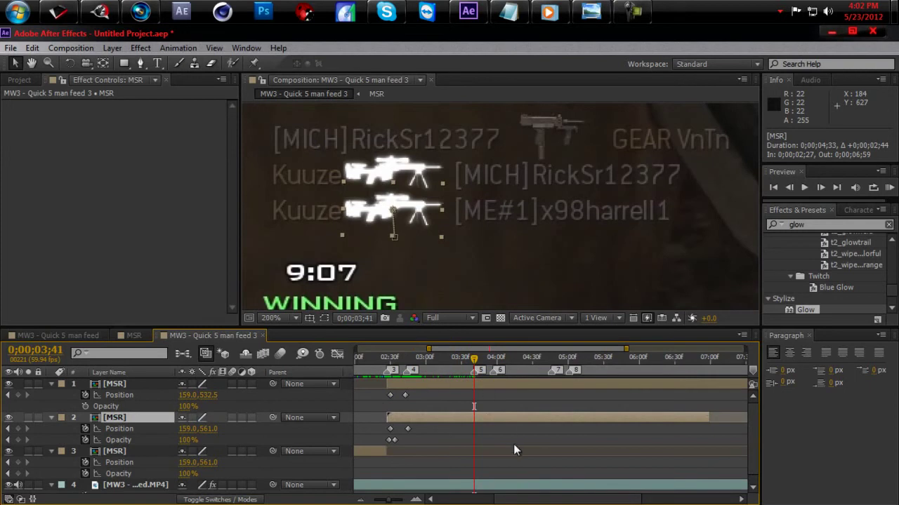
left_click_drag(532, 500, 508, 503)
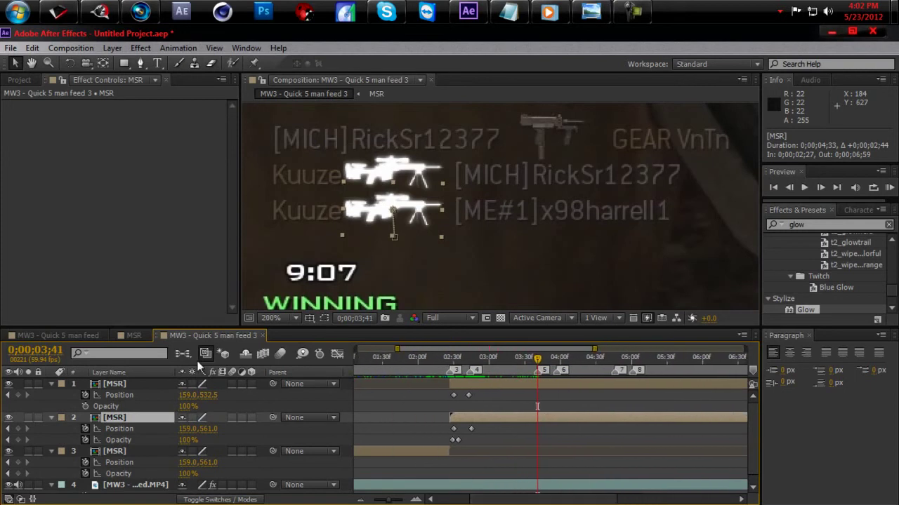
- Move the upper-row MSR layer beneath the lower-row one in the layer stack and collapse the properties of all three MSR layers
left_click(147, 388)
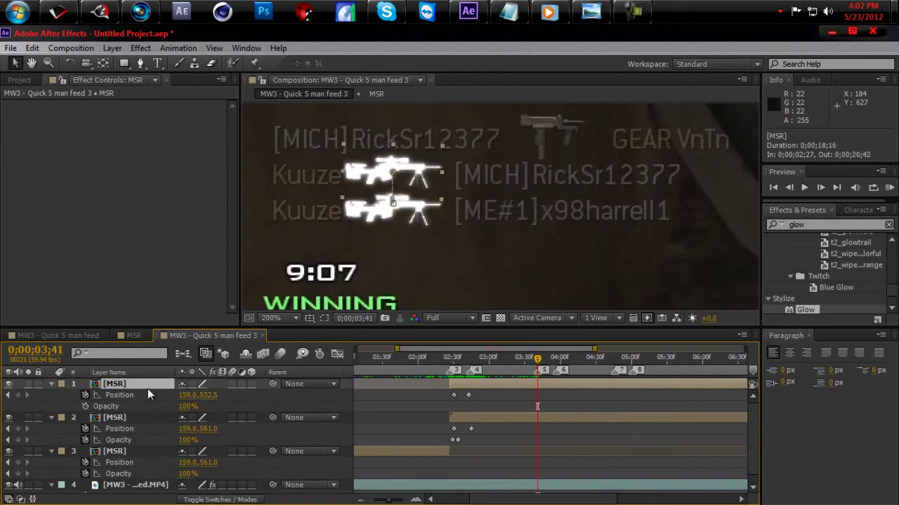
left_click(145, 417)
left_click(151, 384)
left_click_drag(151, 384, 148, 443)
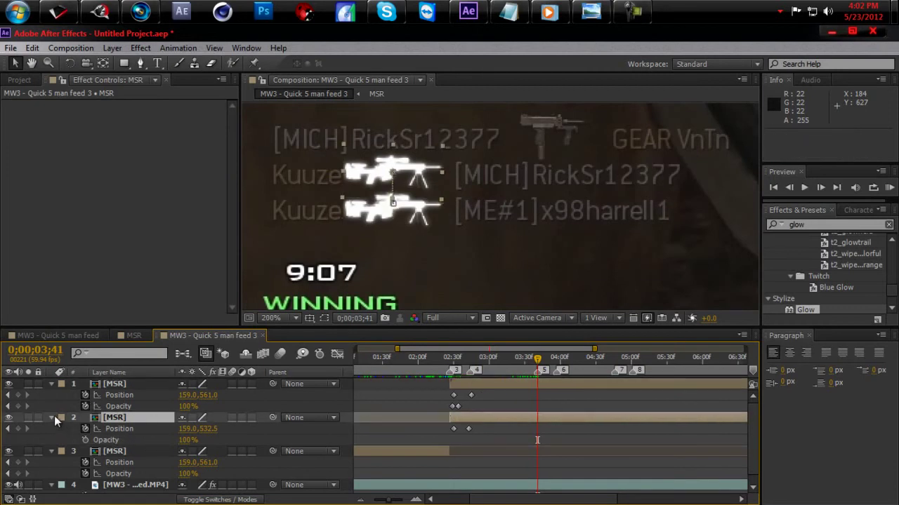
left_click(51, 417)
left_click(51, 429)
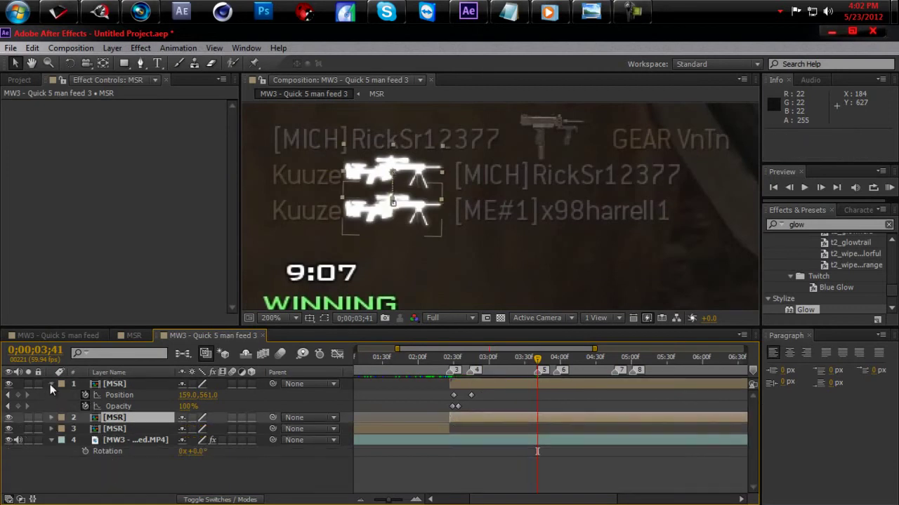
left_click(51, 384)
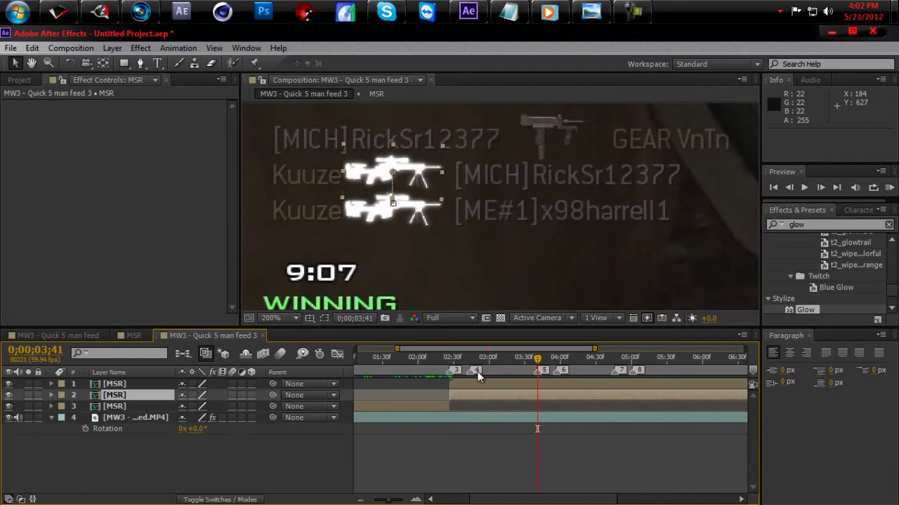
- Duplicate the two MSR layers that start at 0;00;02;27
left_click(161, 384, "ctrl")
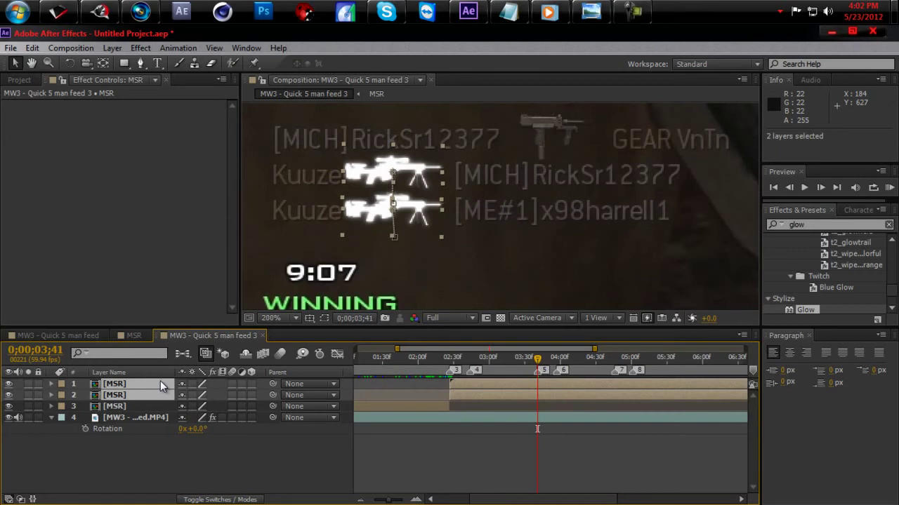
key("ctrl+d")
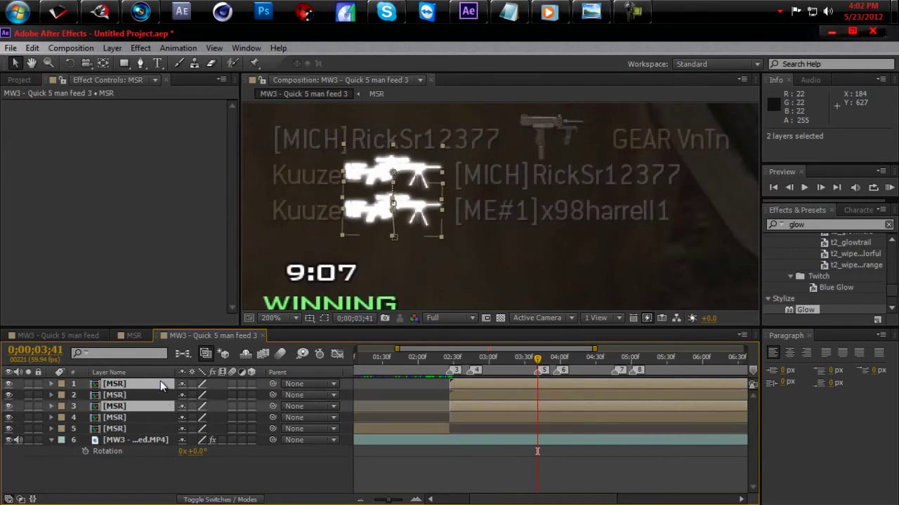
- Undo the duplication, split the two MSR layers at 0;00;03;41 instead, and clear the Position and Opacity keyframes on the new halves
key("ctrl+z")
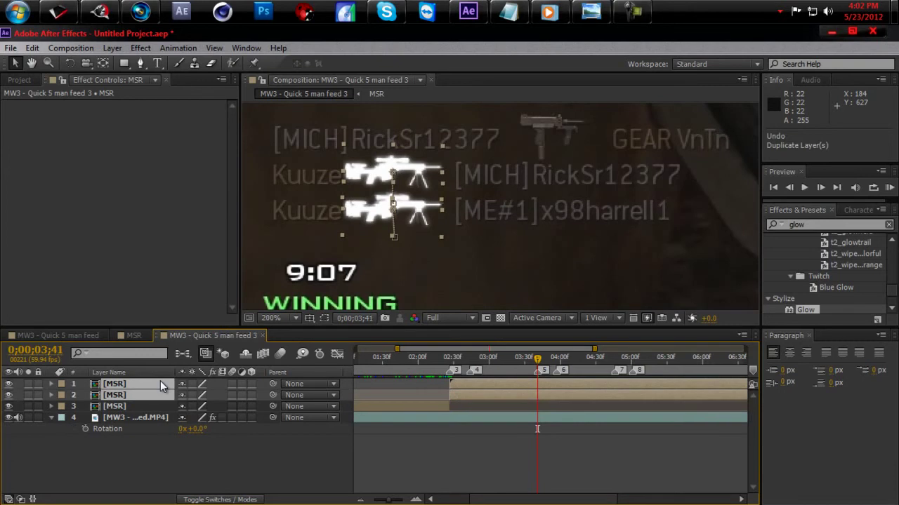
key("ctrl+d")
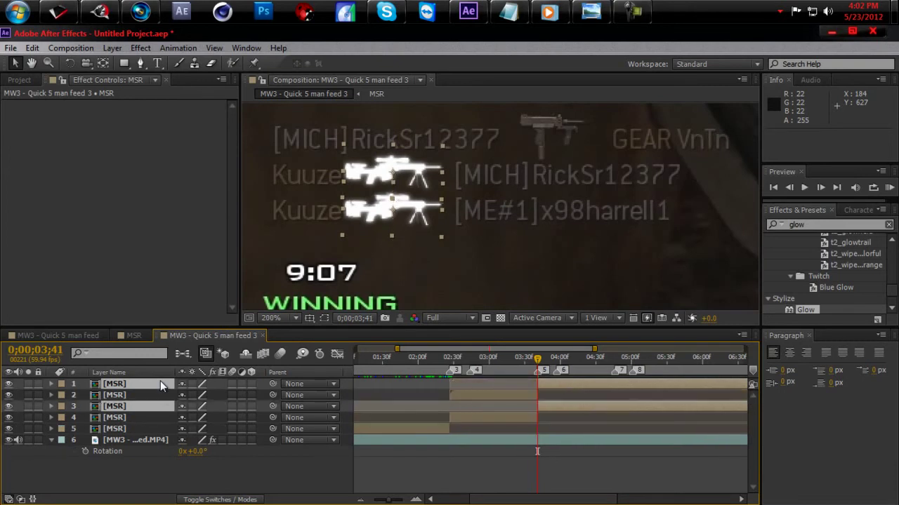
key("u")
left_click_drag(431, 381, 493, 446)
key("ctrl+v")
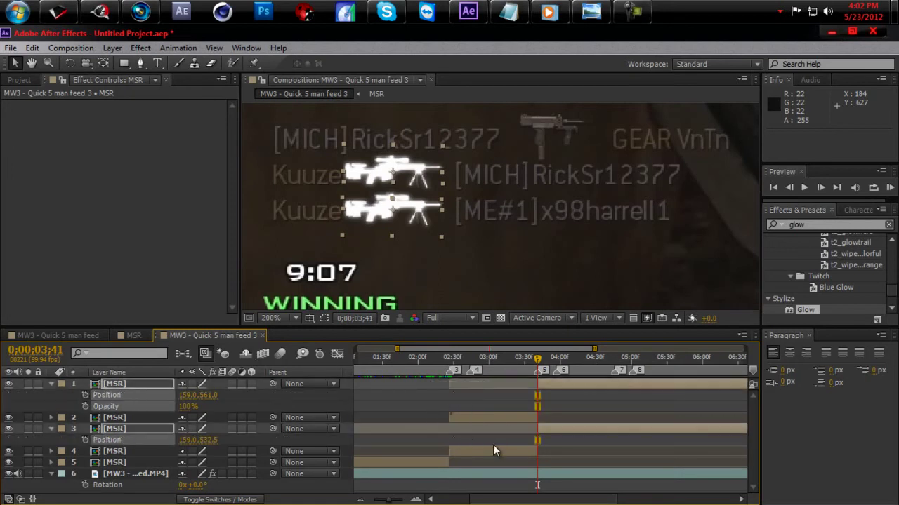
- At 0;00;03;58, marker 6, raise the two new MSR layers to Position 159.0, 506.5 and 159.0, 478.0, over the older kills' rifles
left_click_drag(539, 361, 559, 365)
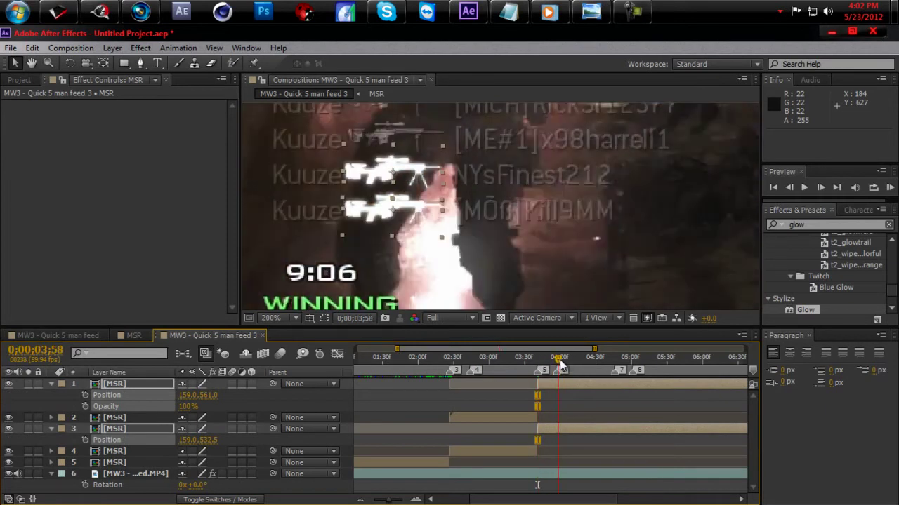
key("ctrl+x")
key("ctrl+v")
left_click_drag(637, 244, 635, 315)
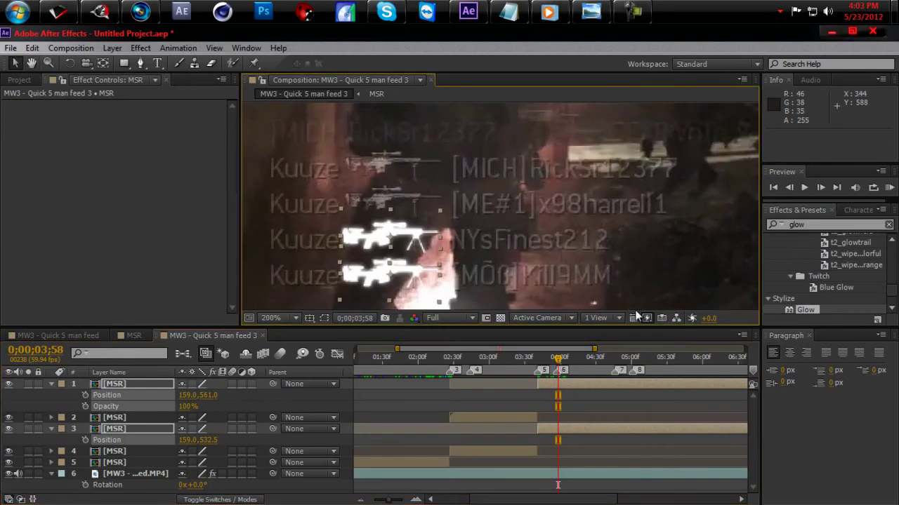
key("Up")
key("Up")
key("Up")
key("Up")
key("Up")
key("Up")
key("Up")
key("Up")
key("Up")
key("Up")
key("Up")
key("Up")
key("Up")
key("Up")
key("Up")
key("Up")
key("Up")
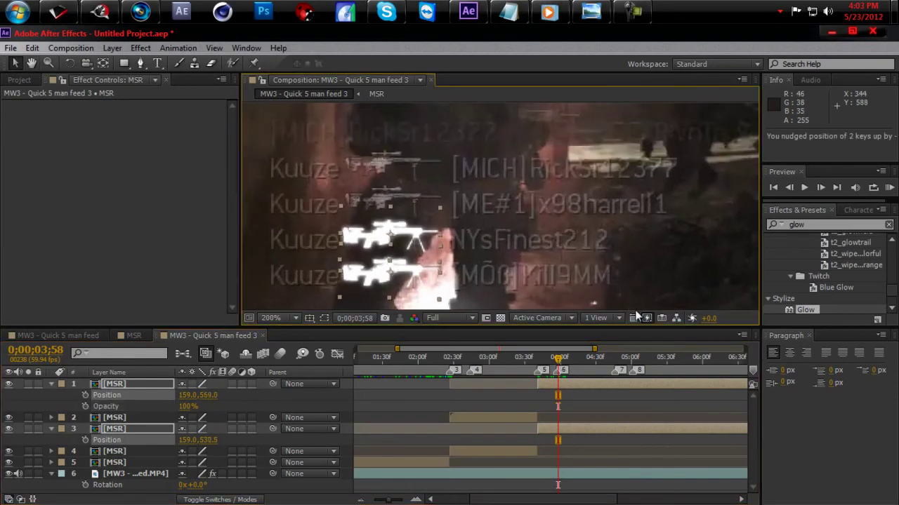
key("Up")
key("Up")
key("Up")
key("Up")
key("Up")
key("Up")
key("Up")
key("Up")
key("Up")
key("Up")
key("Up")
key("Up")
key("Up")
key("Up")
key("Up")
key("Up")
key("Up")
key("Up")
key("Up")
key("Up")
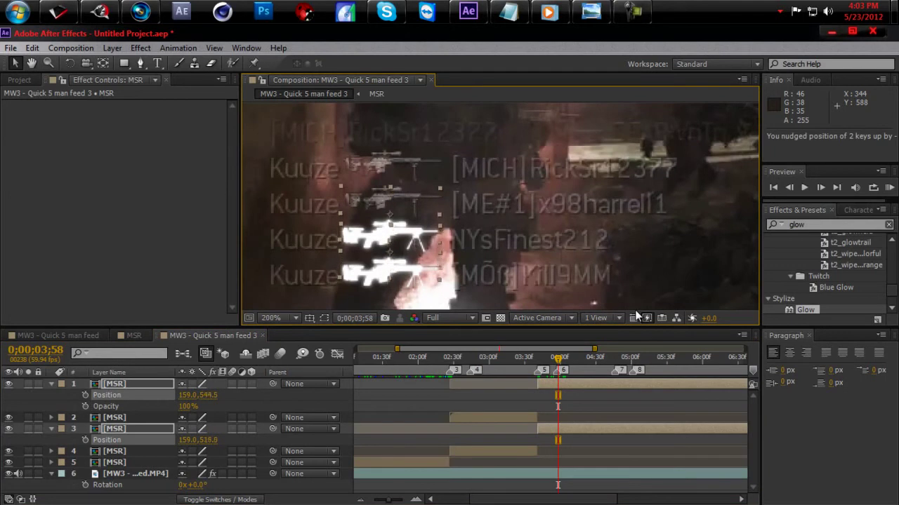
key("Up")
key("Up")
key("Up")
key("Up")
key("Up")
key("Up")
key("Up")
key("Up")
key("Up")
key("Up")
key("Up")
key("Up")
key("Up")
key("Up")
key("Up")
key("Up")
key("Up")
key("Up")
key("Up")
key("Up")
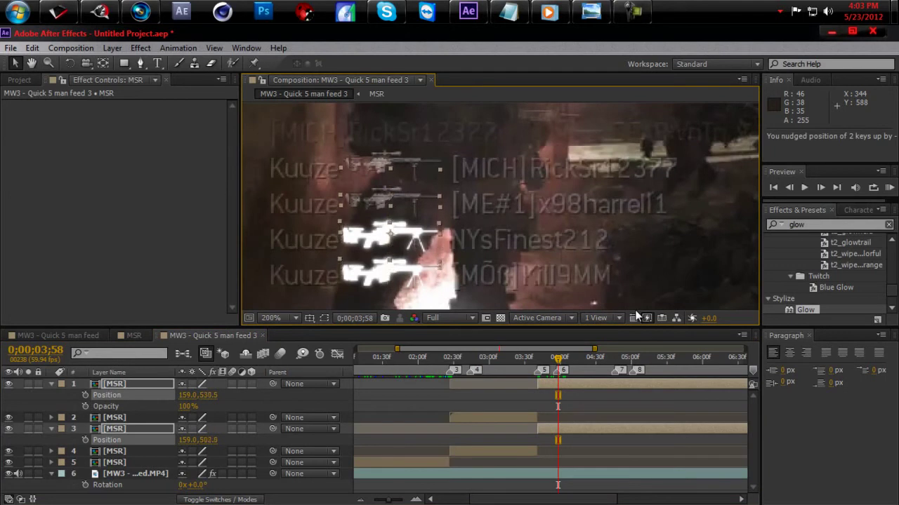
key("Up")
key("Up")
key("Up")
key("Up")
key("Up")
key("Up")
key("Up")
key("Up")
key("Up")
key("Up")
key("Up")
key("Up")
key("Up")
key("Up")
key("Up")
key("Up")
key("Up")
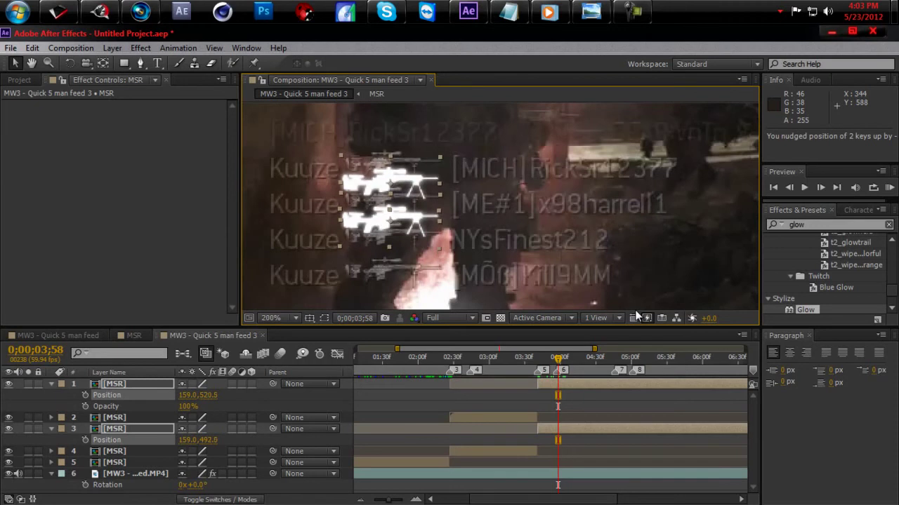
key("Up")
key("Up")
key("Up")
key("Up")
key("Up")
key("Up")
key("Up")
key("Up")
key("Up")
key("Up")
key("Up")
key("Up")
key("Up")
key("Up")
key("Up")
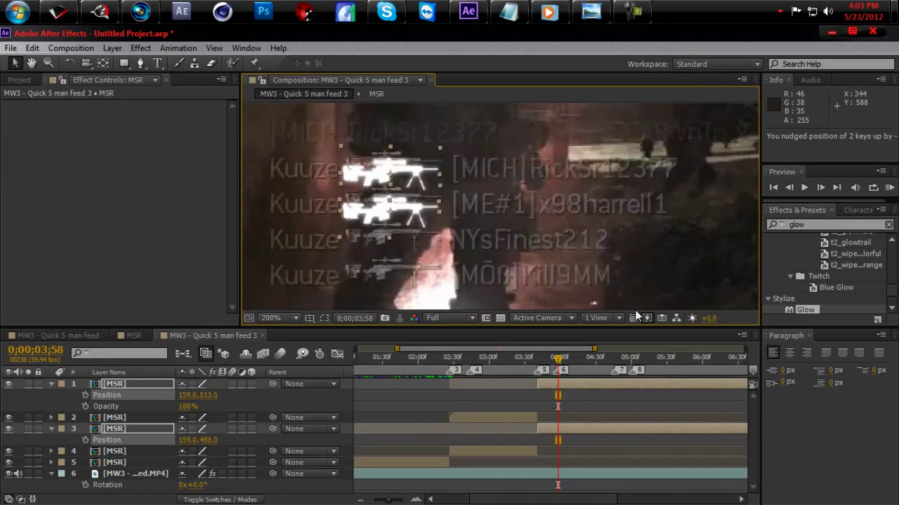
key("Up")
key("Up")
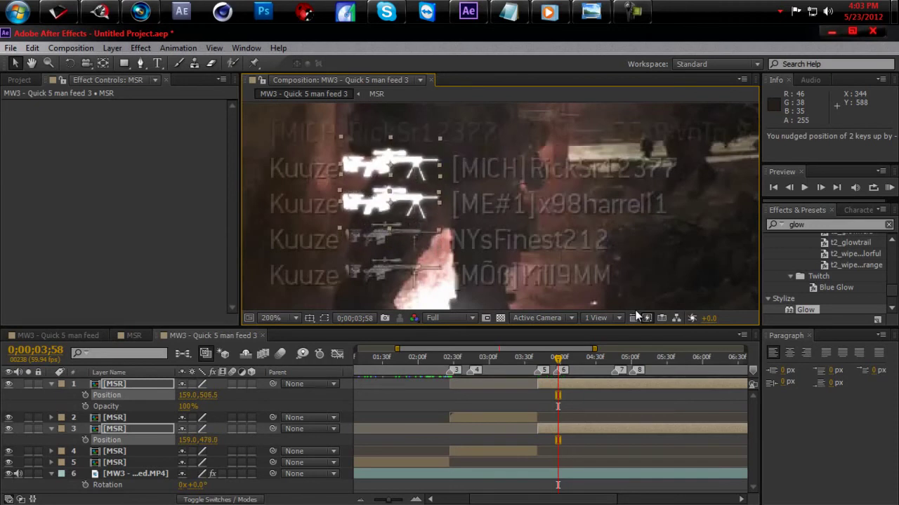
- Enable Position keyframing on both MSR layers at 0;00;03;58 and lower them to 159.0, 561.0 and 159.0, 532.5 at 0;00;03;41
left_click(83, 394)
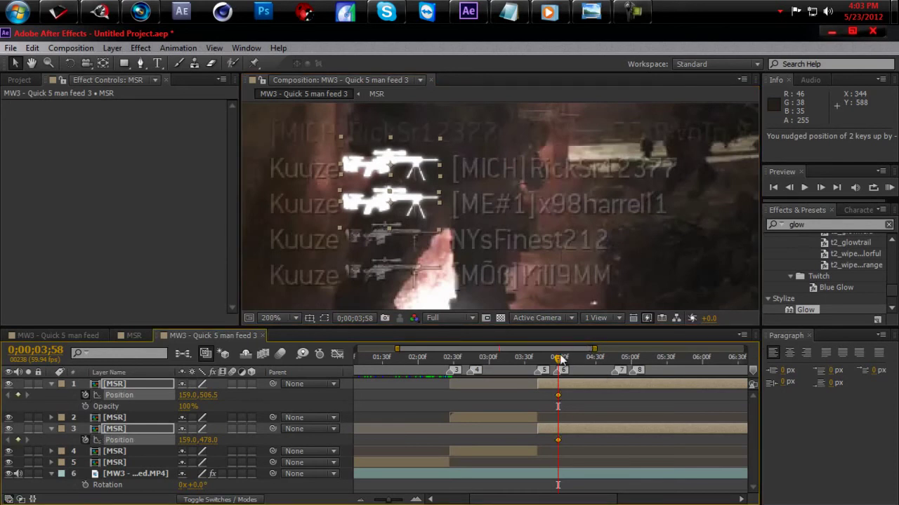
left_click_drag(560, 360, 539, 365)
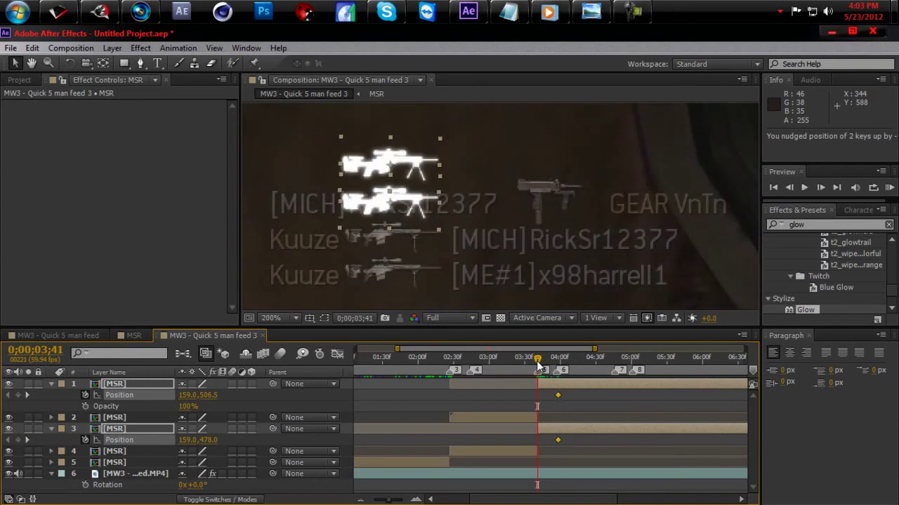
left_click_drag(404, 177, 405, 247)
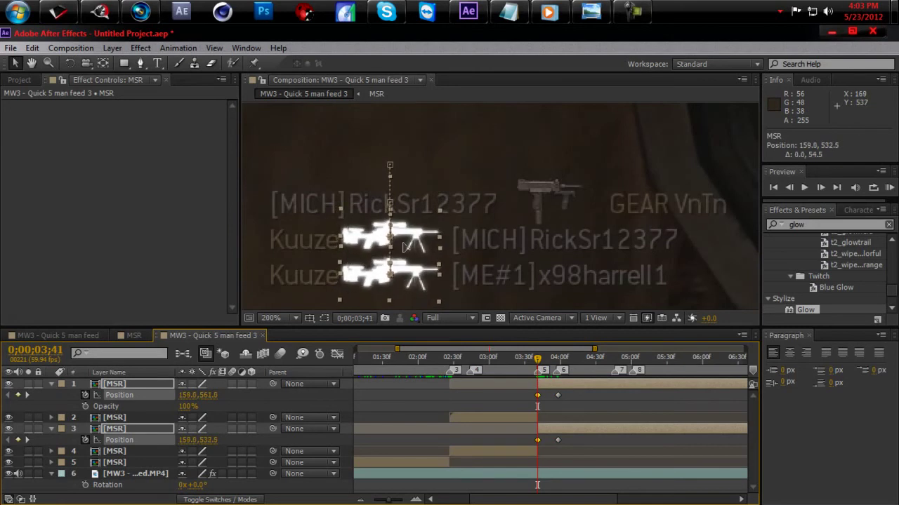
- At 0;00;03;51, nudge both MSR layers up onto the moving rifles, with the lower one at Position 159.0, 524.9, and check the surrounding frames
left_click_drag(539, 366, 551, 363)
key("Up")
key("Up")
key("Up")
key("Up")
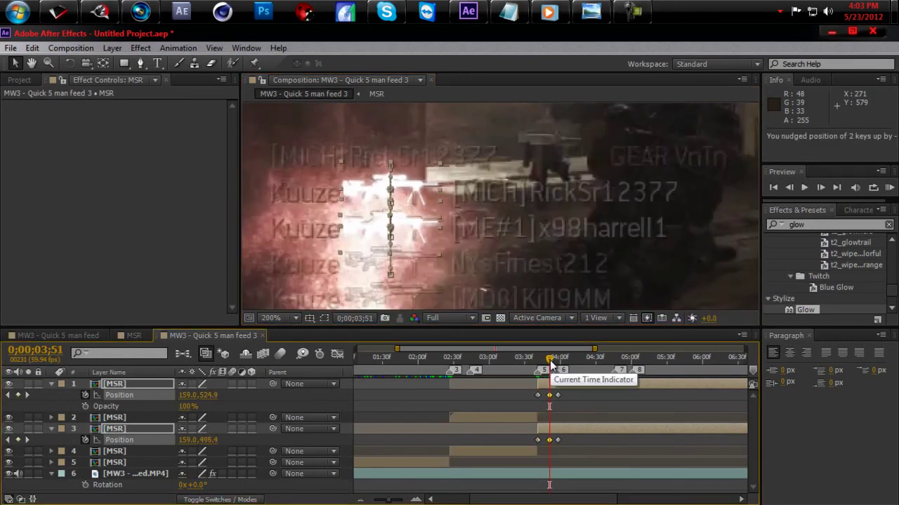
mouse_move(551, 362)
left_mouse_down()
mouse_move(567, 365)
mouse_move(547, 365)
left_mouse_up()
key("Page_Down")
key("Page_Down")
key("Page_Down")
key("Page_Down")
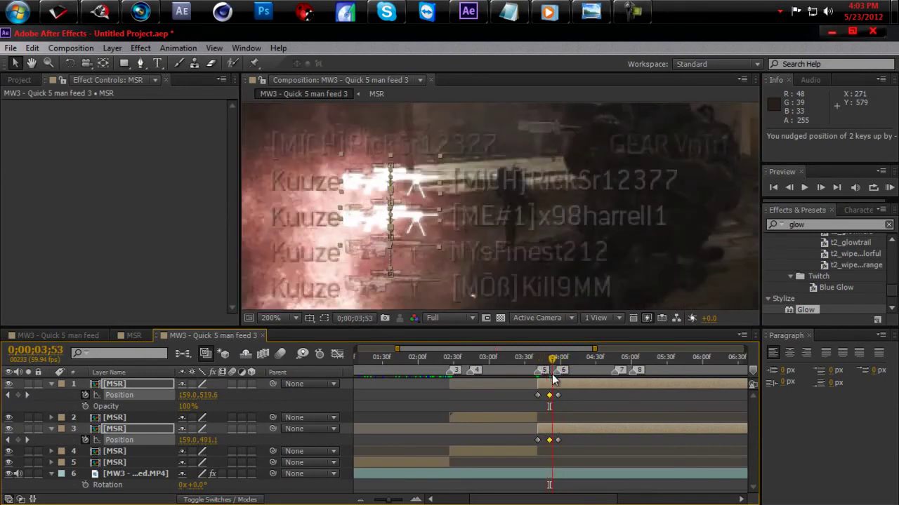
- Collapse the new MSR layers' properties and move the upper-row layer directly beneath the lower-row one in the layer stack
left_click(51, 384)
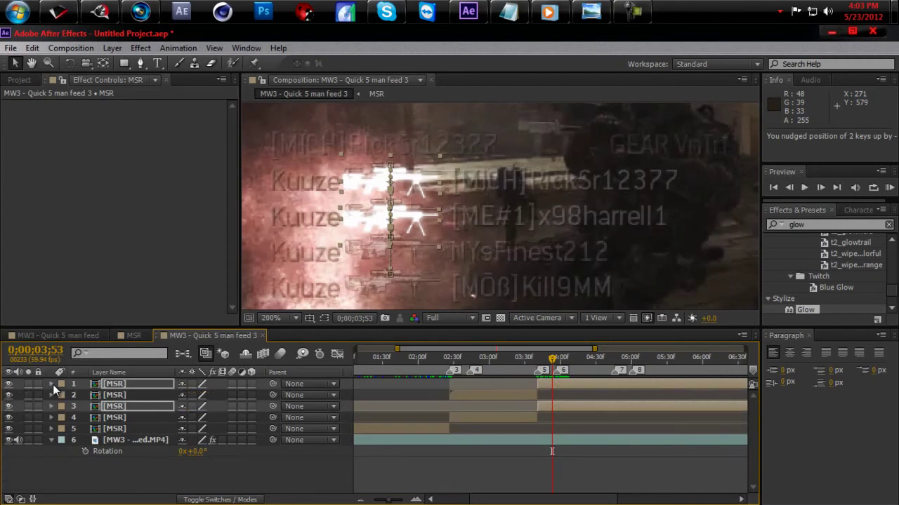
left_click(130, 410)
left_click_drag(129, 413, 130, 389)
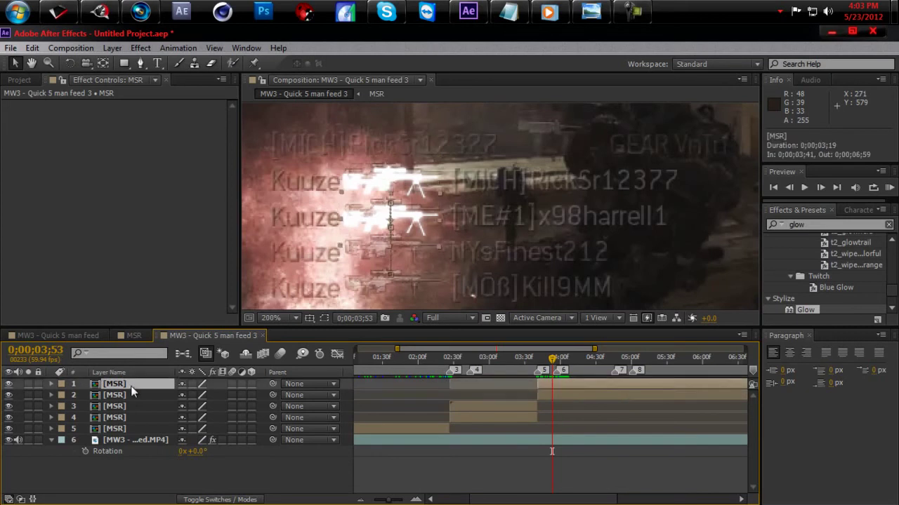
- Duplicate the two MSR layers that start at 0;00;03;41 and delete the duplicates' Position keyframes
left_click(137, 396, "shift")
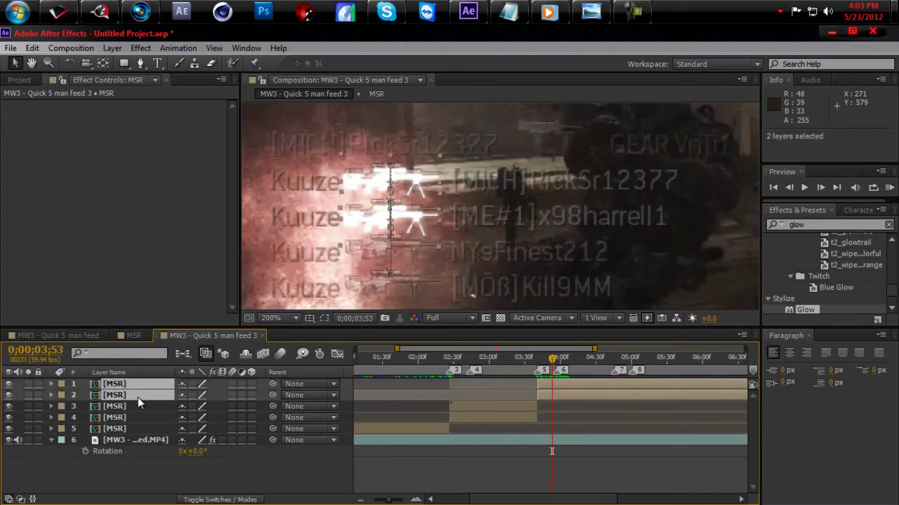
key("ctrl+d")
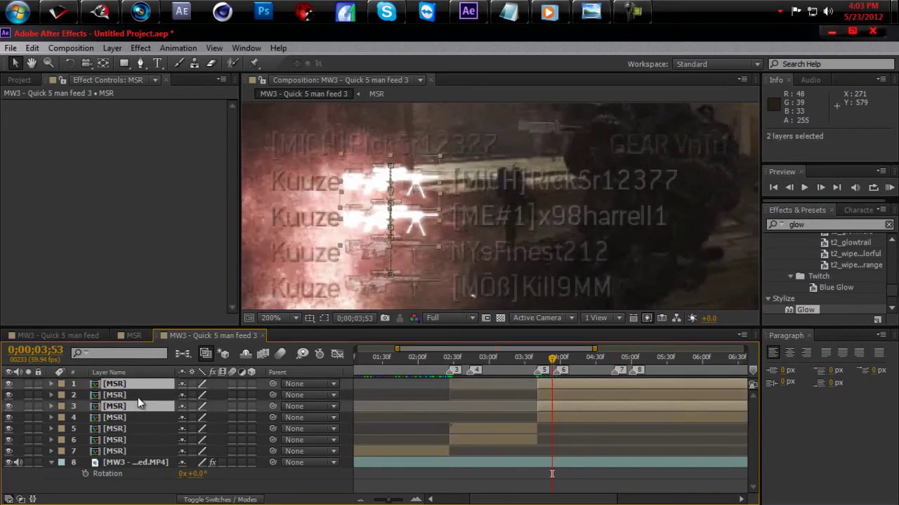
key("p")
left_click_drag(531, 392, 587, 433)
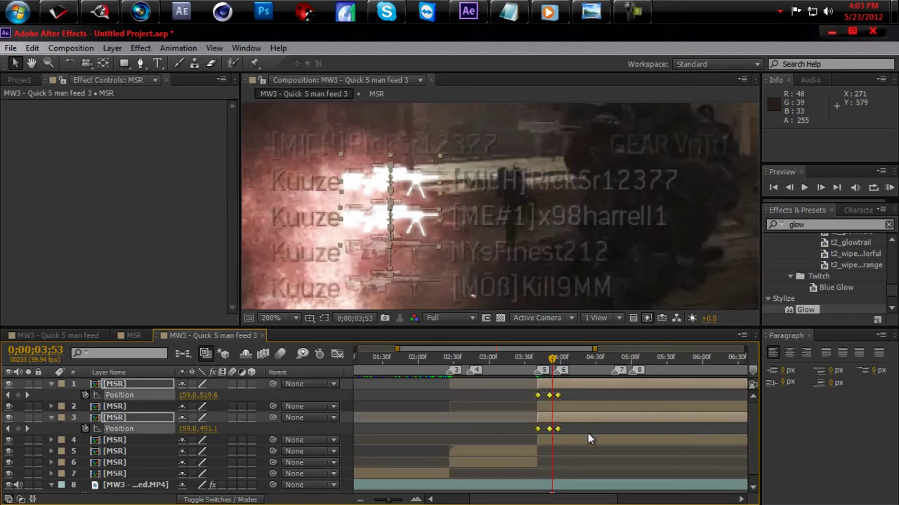
key("Delete")
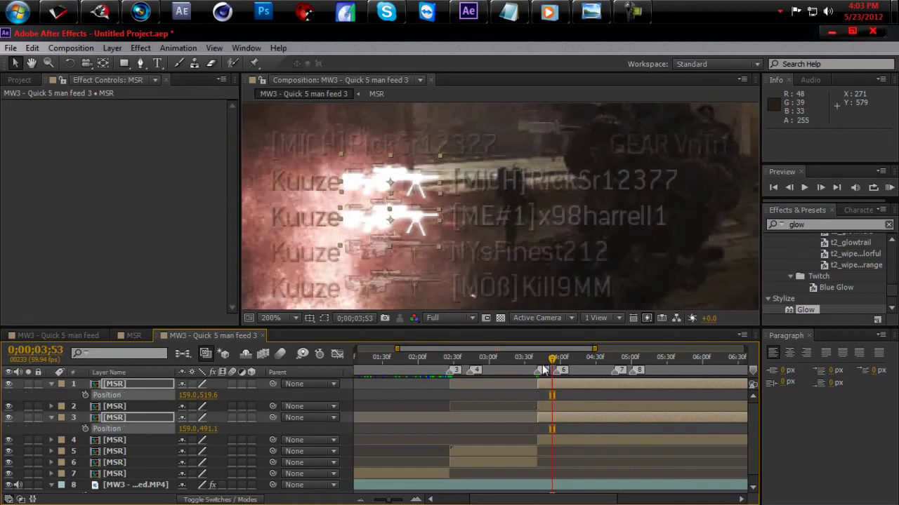
- At 0;00;03;57, move the two duplicated MSR layers to Position 160.0, 561.6 and 160.0, 533.1 and enable Position keyframing
left_click_drag(553, 360, 559, 364)
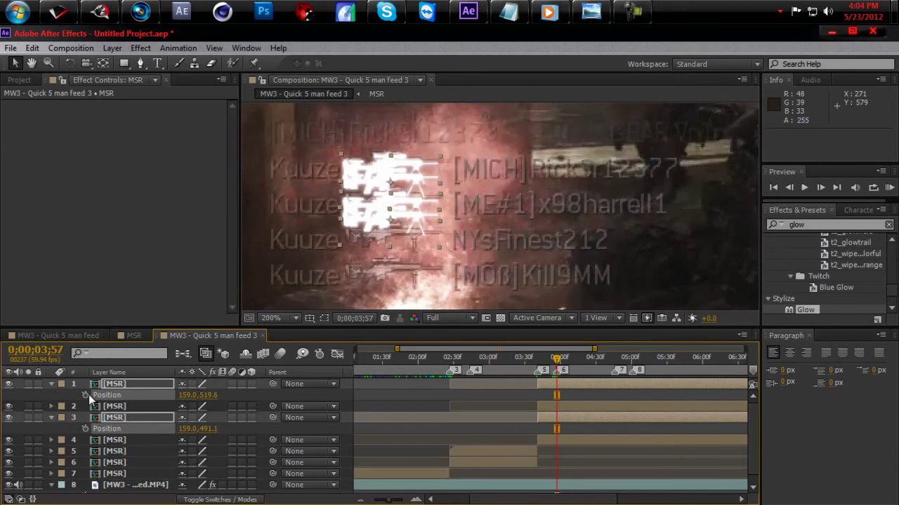
key("Down")
key("Down")
key("Down")
key("Down")
key("Down")
key("Down")
key("Down")
key("Down")
key("Down")
key("Down")
key("Down")
key("Down")
key("Down")
key("Down")
key("Down")
key("Down")
key("Down")
key("Down")
key("Down")
key("Down")
key("Down")
key("Down")
key("Down")
key("Down")
key("Down")
key("Down")
key("Down")
key("Down")
key("Down")
key("Down")
key("Down")
key("Down")
key("Down")
key("Down")
key("Down")
key("Down")
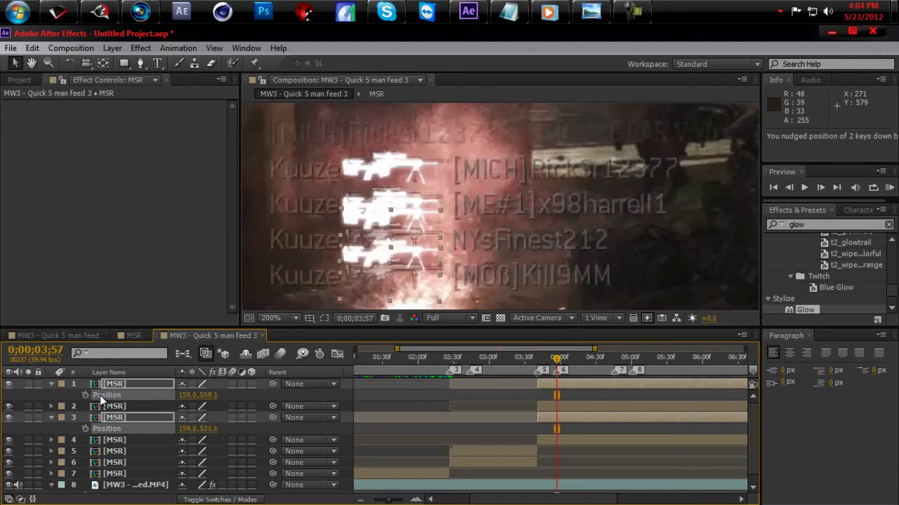
key("Down")
key("Down")
key("Down")
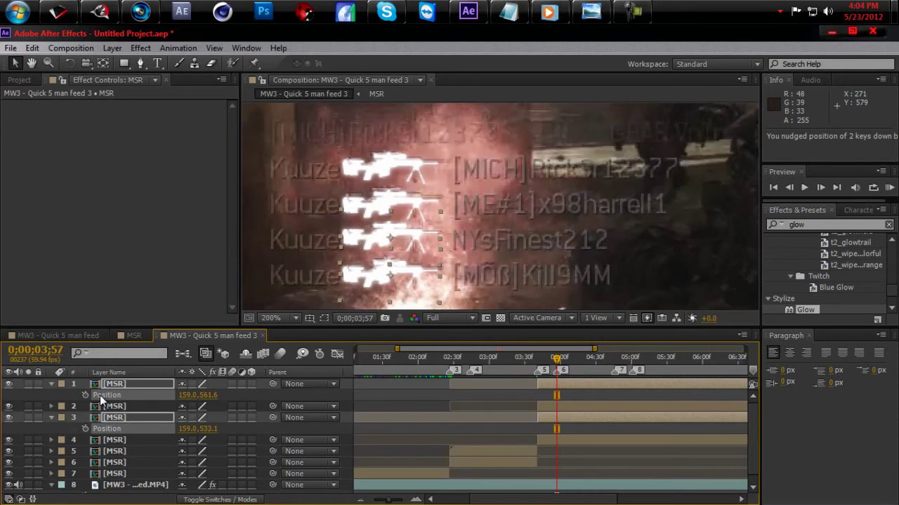
key("Right")
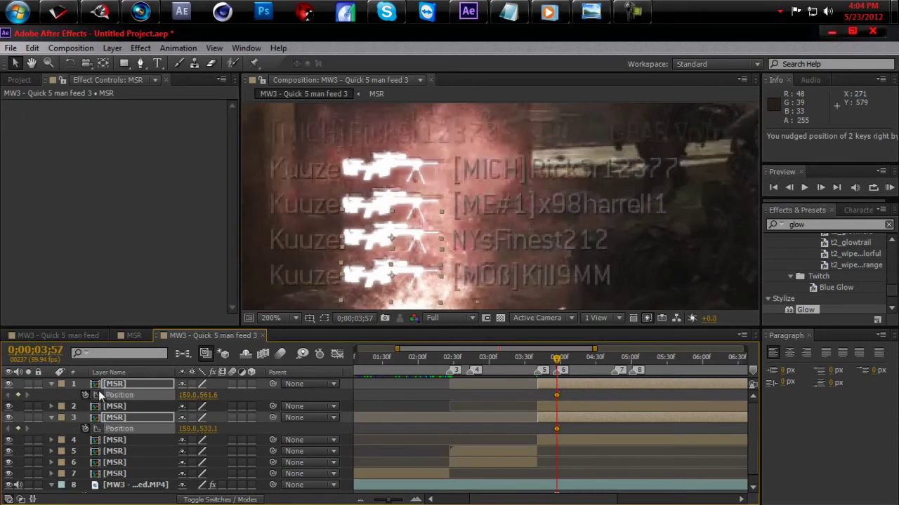
- At 0;00;03;43, move both duplicated MSR layers down together to Position 161.0, 608.6 and 161.0, 580.1
left_click_drag(556, 362, 539, 363)
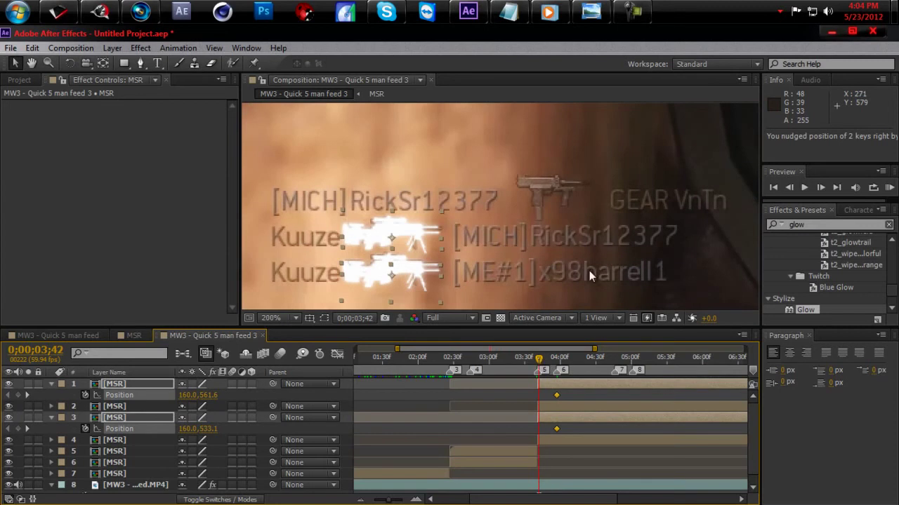
left_click_drag(569, 261, 578, 204)
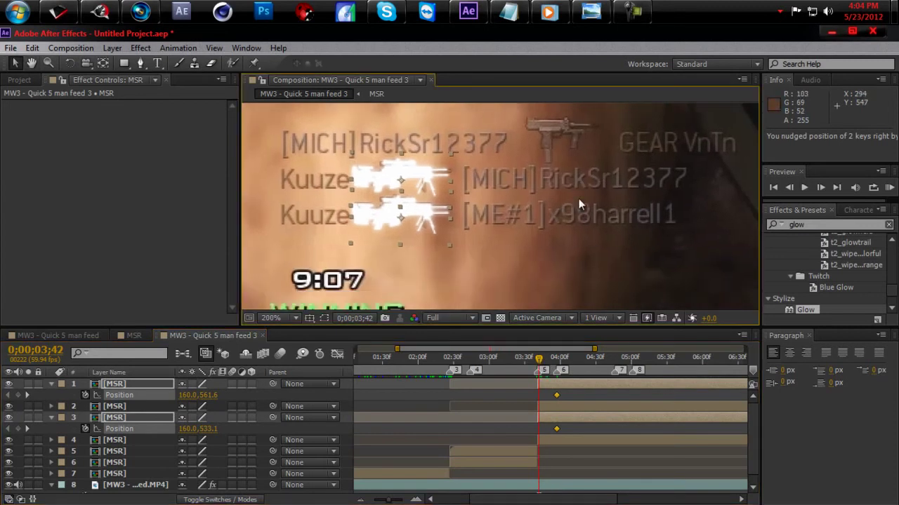
left_click(541, 362)
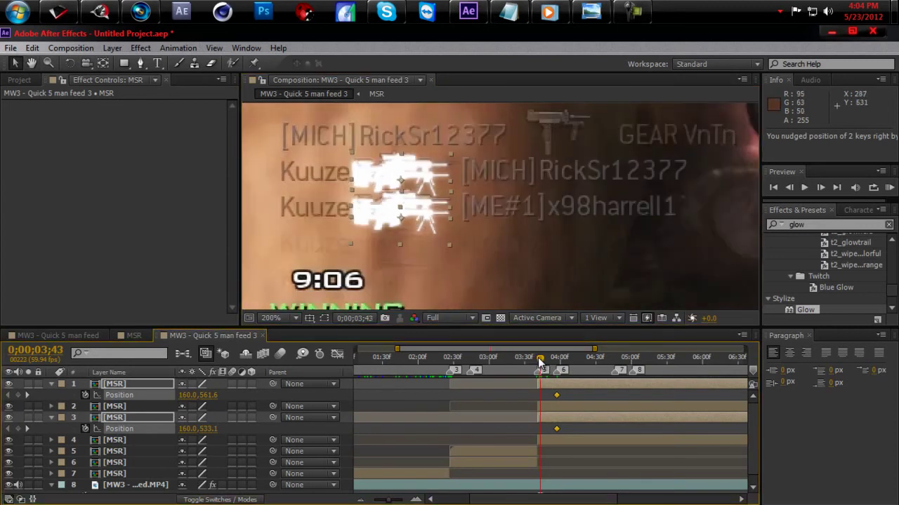
left_click_drag(404, 204, 401, 258)
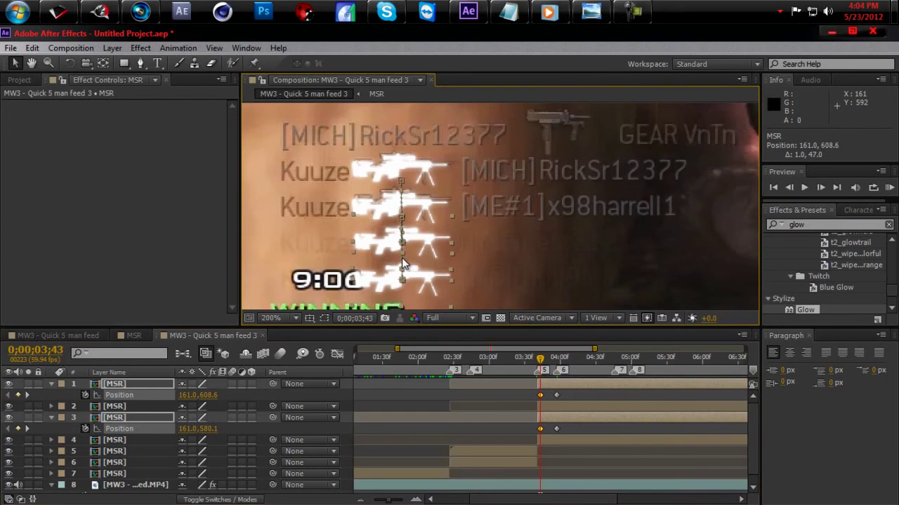
- Keyframe both duplicated MSR layers' Opacity from 0% at 0;00;03;43 to 100% at 0;00;03;52
key("t")
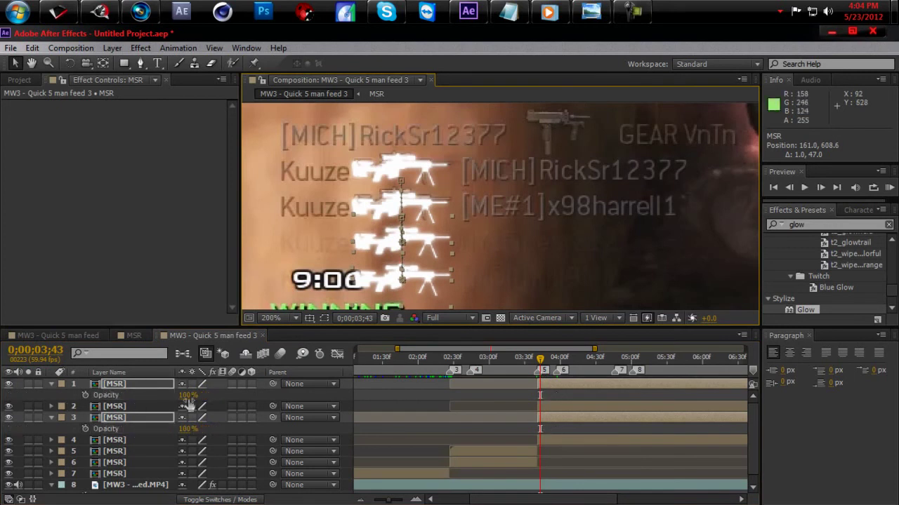
left_click_drag(186, 395, 88, 408)
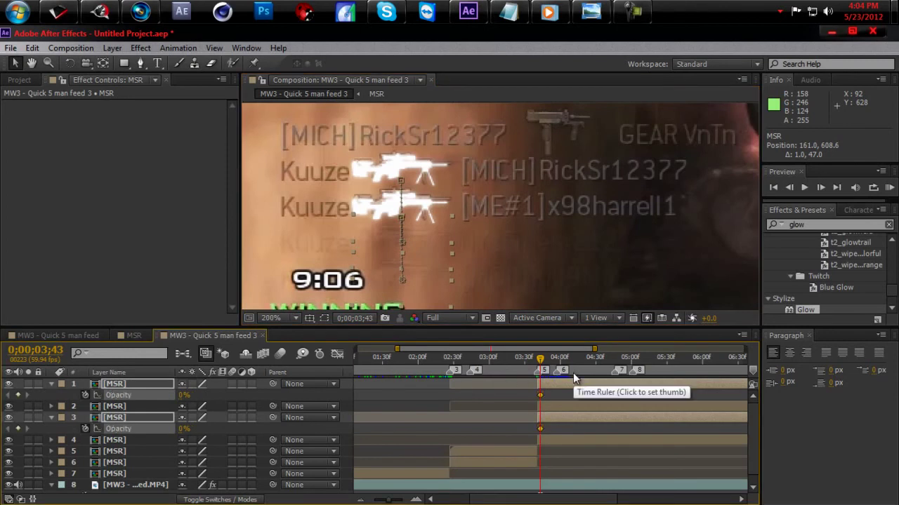
key("shift+p")
left_click_drag(539, 362, 549, 359)
left_click_drag(184, 407, 342, 410)
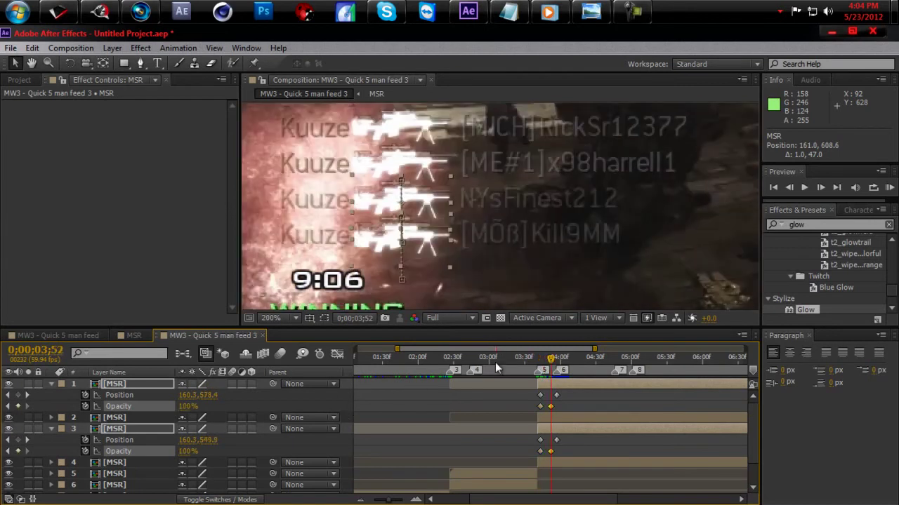
- At 0;00;03;52, nudge both layers up to Position 160.3, 575.9 and 160.3, 547.4, and check the motion across the preceding frames
left_click_drag(550, 358, 552, 363)
key("Up")
key("Up")
key("Up")
key("Up")
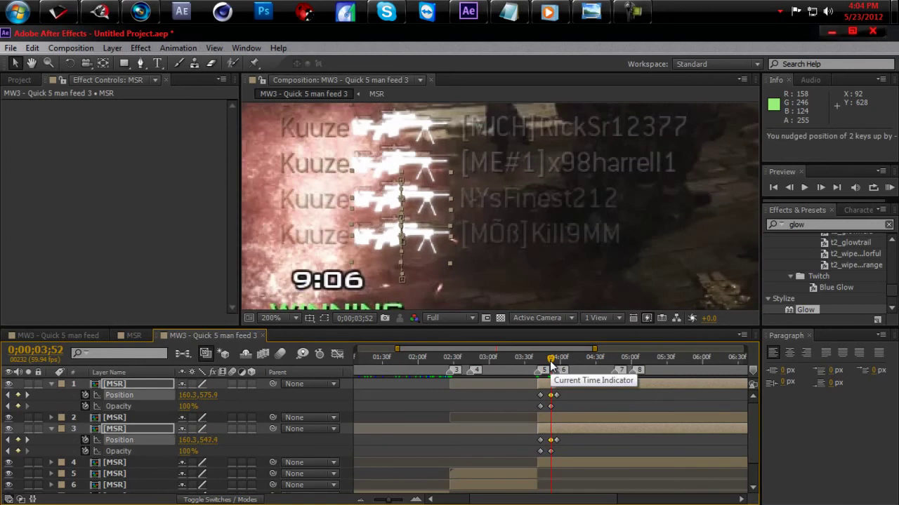
left_click_drag(551, 362, 557, 362)
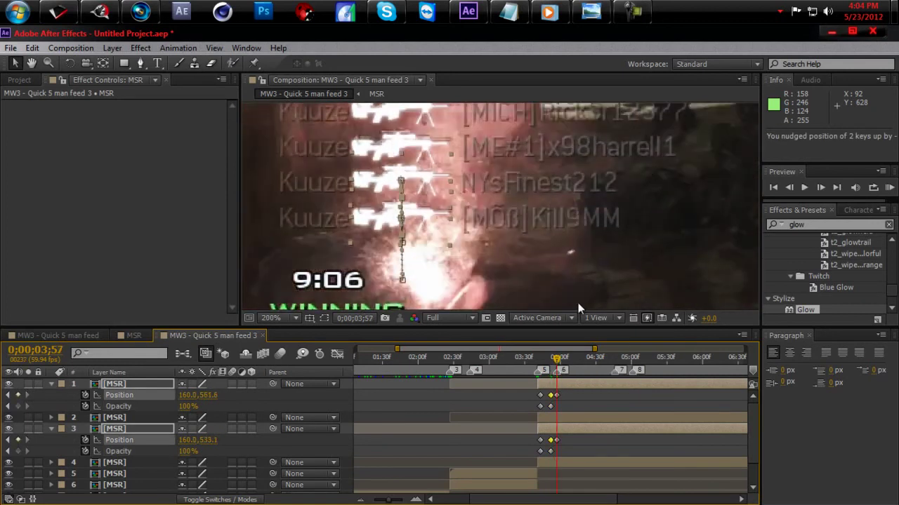
key("comma")
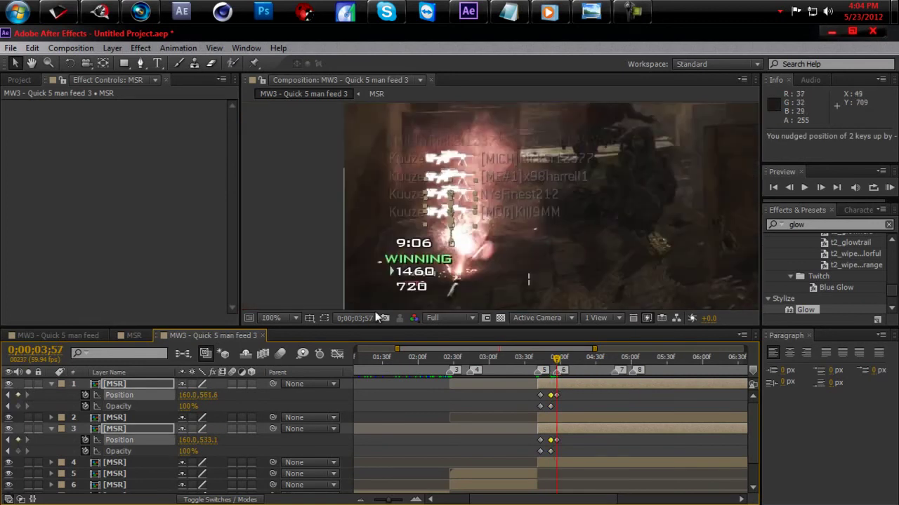
left_click_drag(383, 359, 546, 370)
left_click_drag(556, 370, 553, 370)
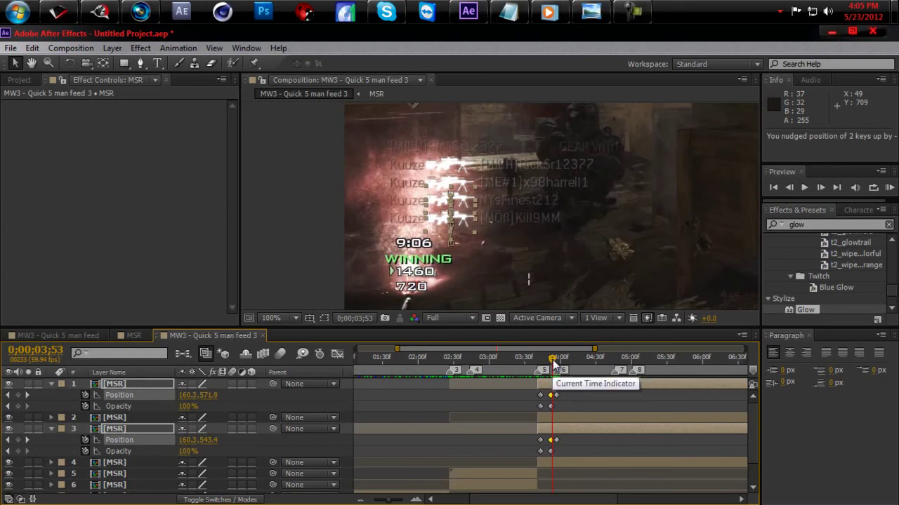
- Duplicate the earliest MSR layer at the bottom of the MSR stack and hide the lower copy
left_click_drag(554, 370, 616, 381)
scroll(751, 439, "down", 1)
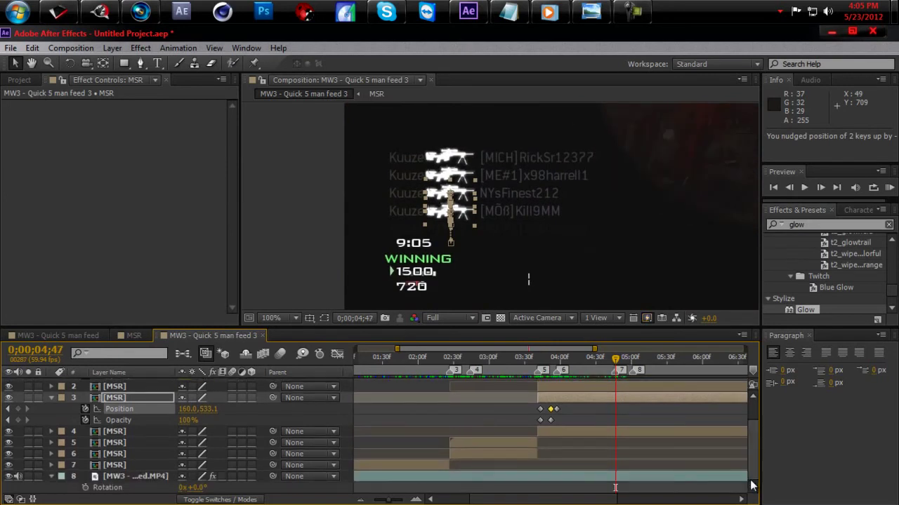
left_click(149, 469)
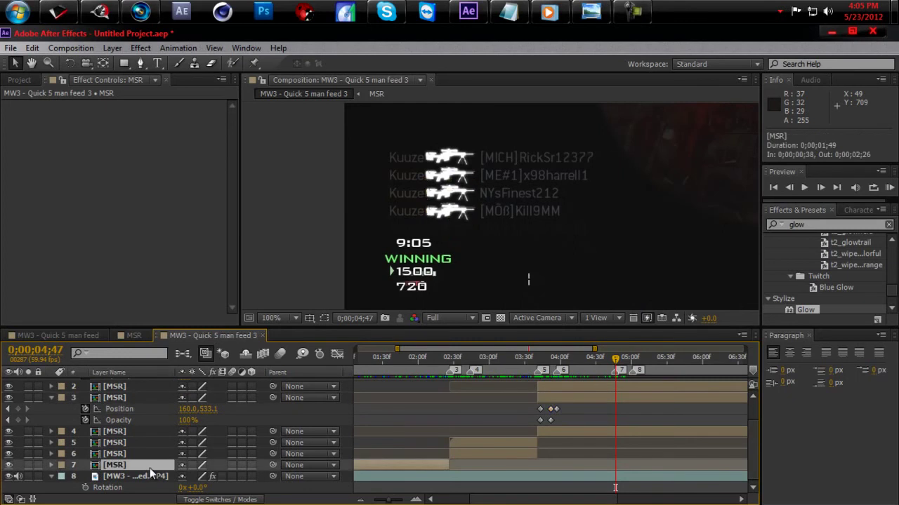
key("ctrl+d")
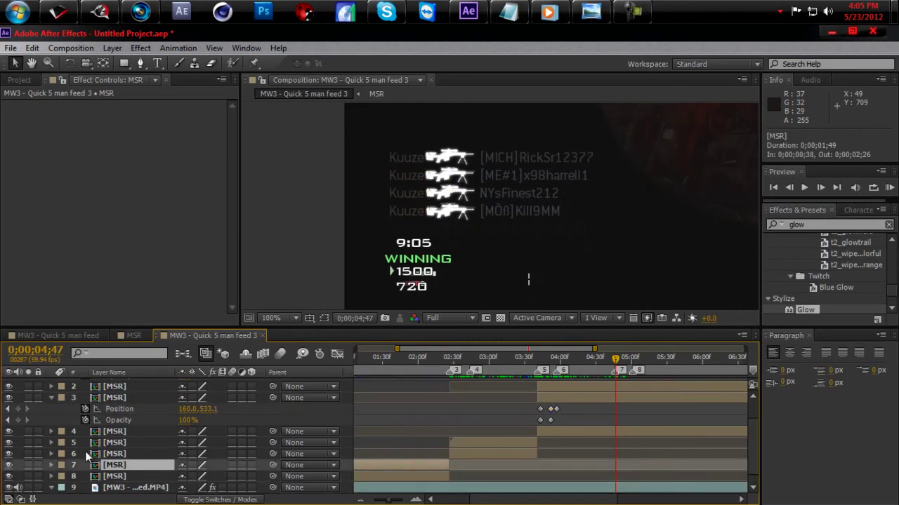
left_click(9, 476)
- Pre-compose the seven visible MSR layers, moving all attributes into the new composition, and refresh the preview
scroll(142, 444, "up", 3)
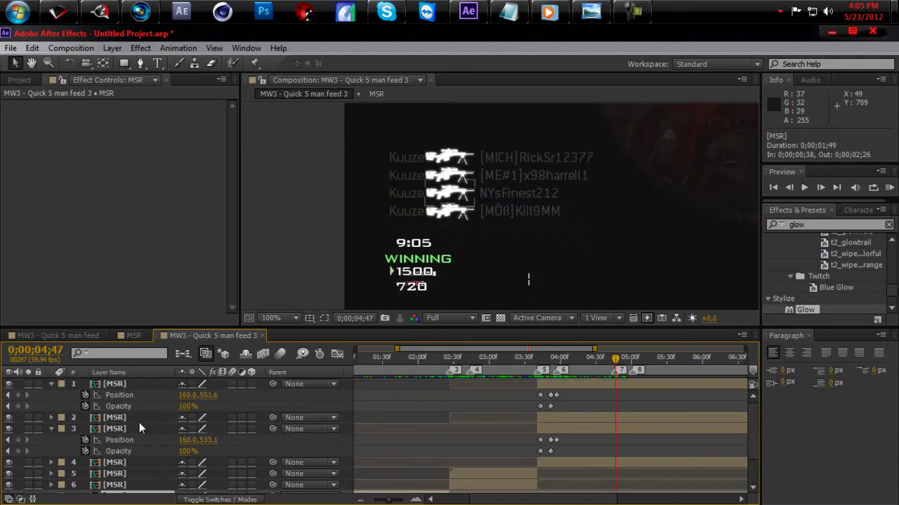
left_click(136, 384)
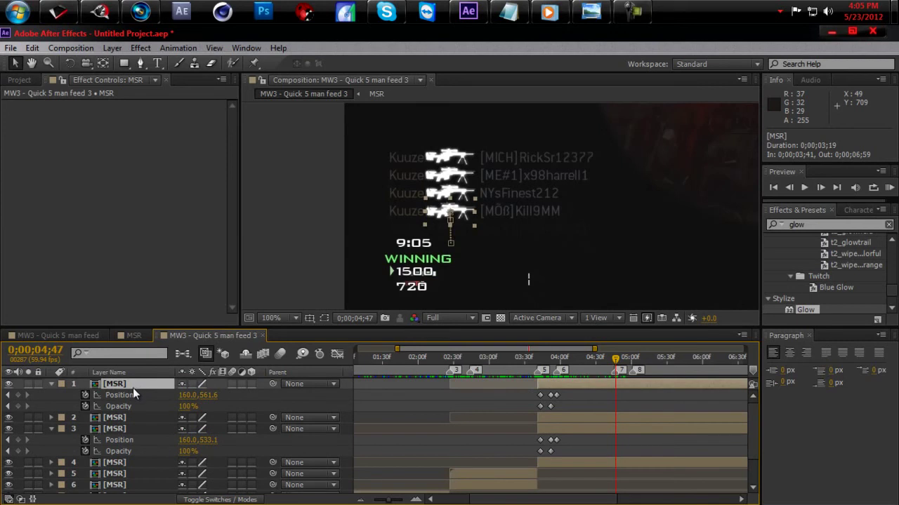
scroll(132, 445, "down", 2)
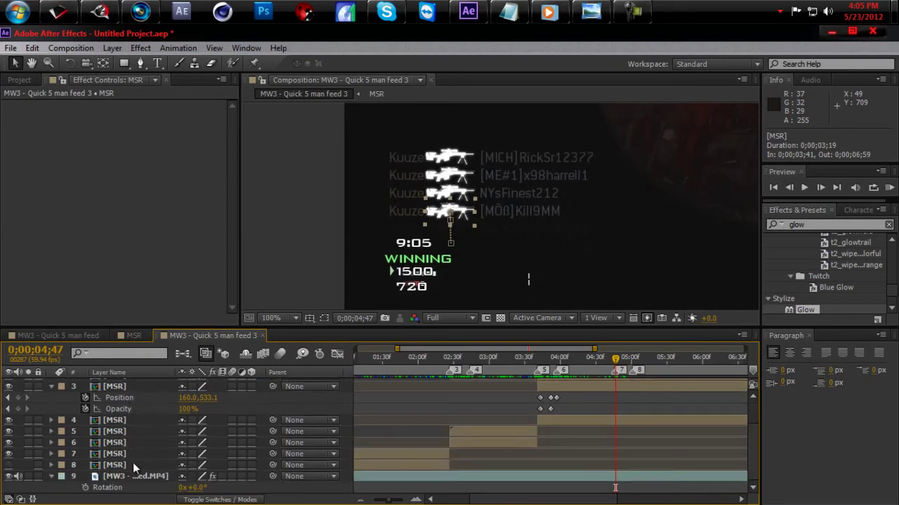
left_click(132, 453, "shift")
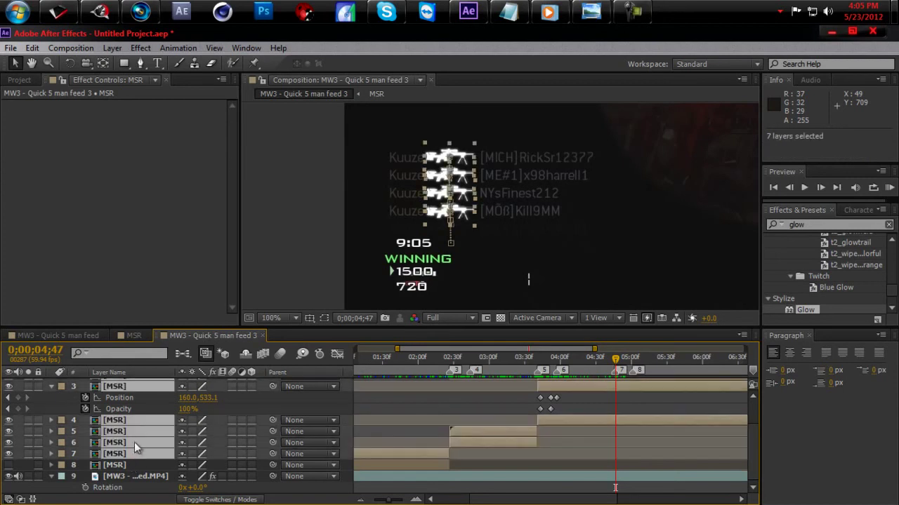
left_click(111, 48)
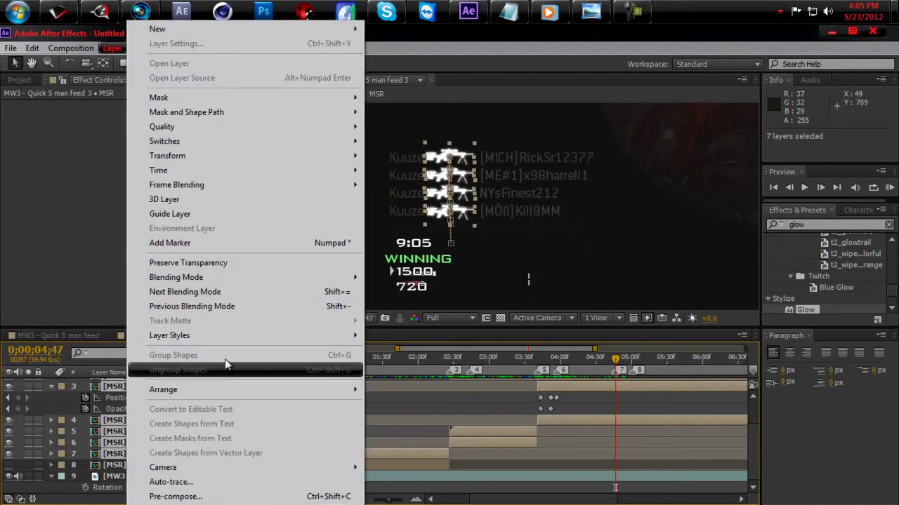
left_click(231, 496)
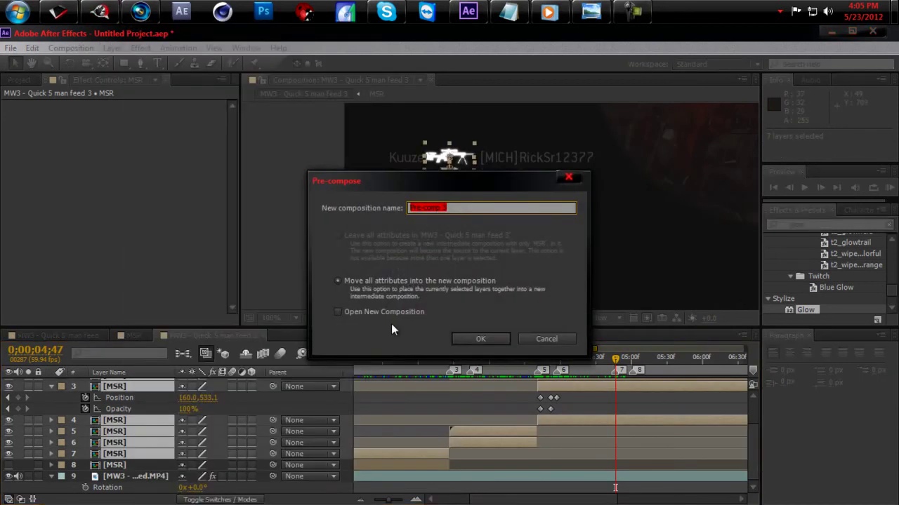
left_click(463, 339)
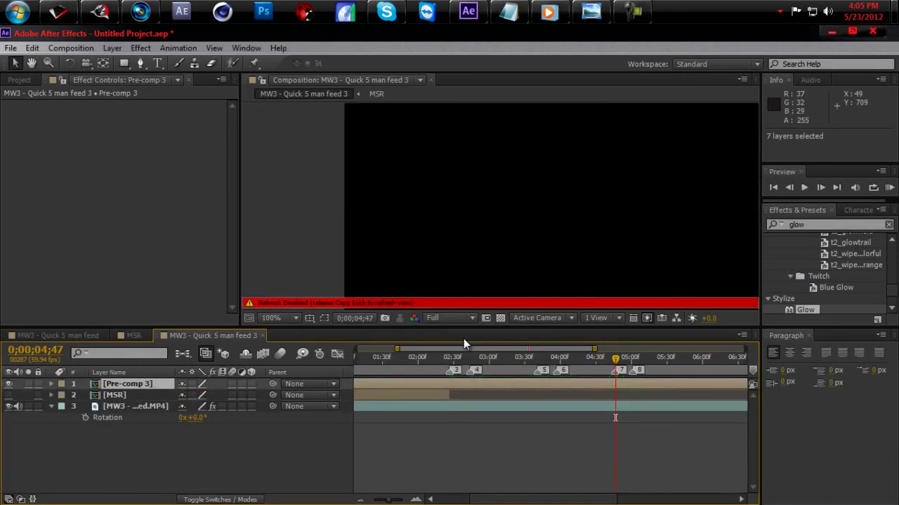
key("Caps_Lock")
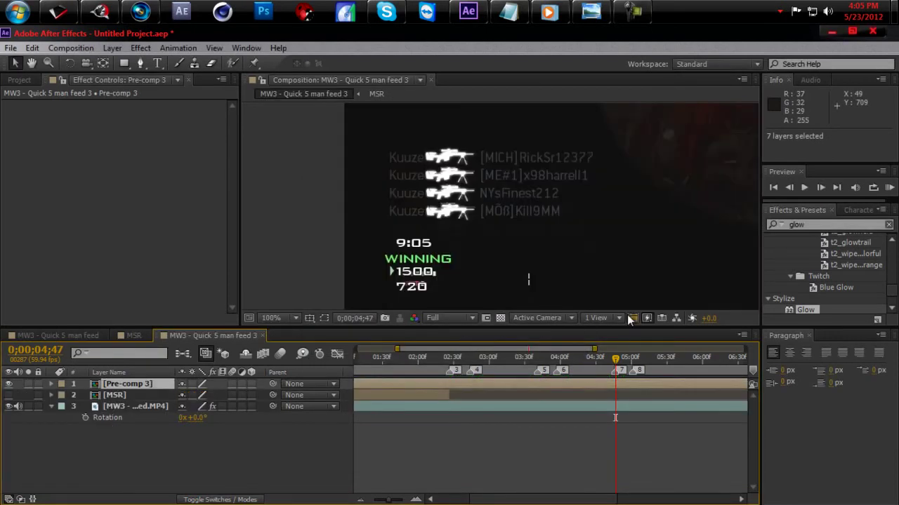
- At 0;00;05;02, raise the pre-composed rifles to Position 640.0, 338.0 and enable Position keyframing
mouse_move(616, 358)
left_mouse_down()
mouse_move(483, 370)
mouse_move(613, 370)
left_mouse_up()
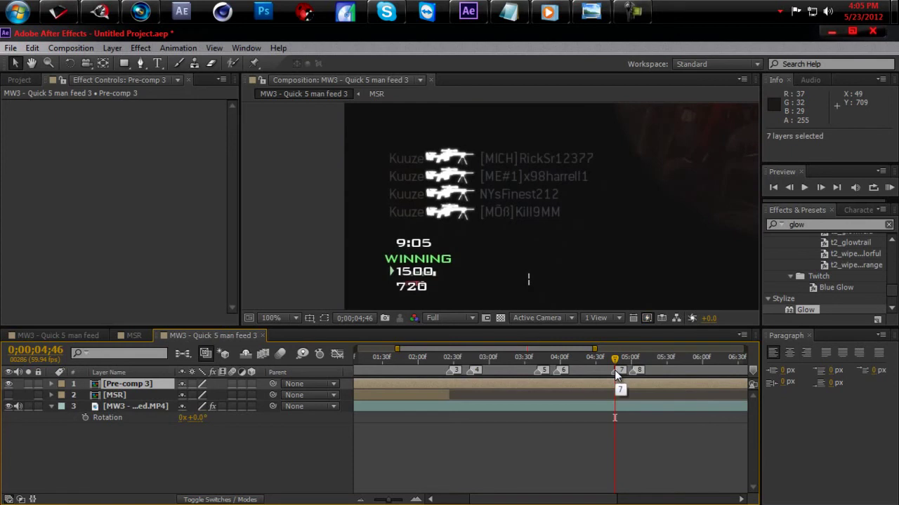
left_click_drag(615, 359, 634, 364)
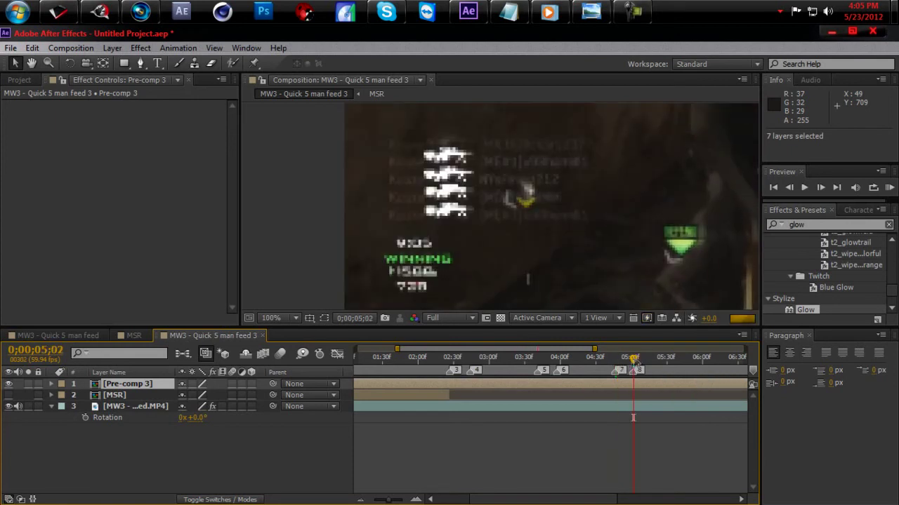
key("Up")
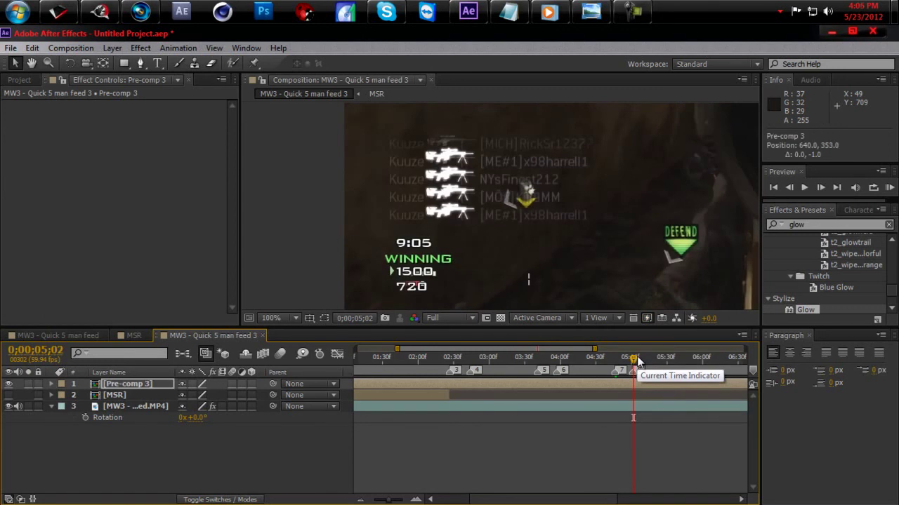
key("Up")
key("Up")
key("Up")
key("Up")
key("Up")
key("Up")
key("Up")
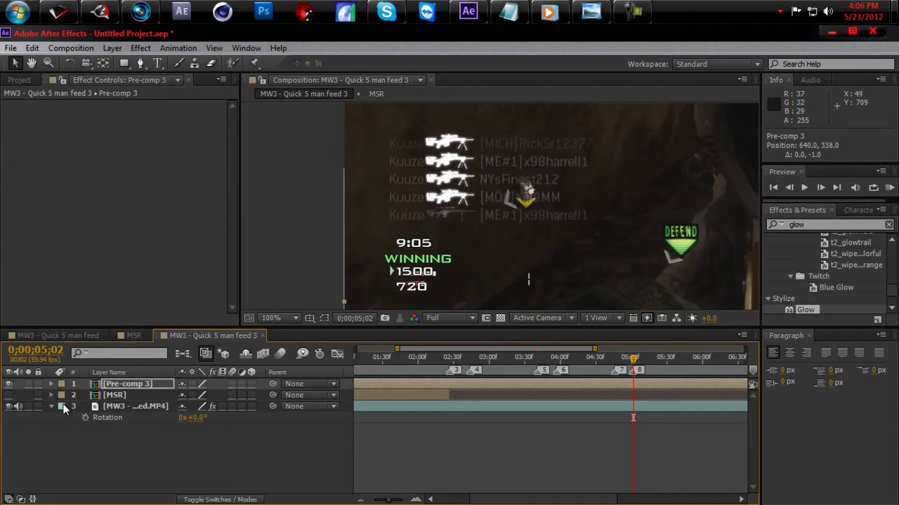
key("alt+shift+p")
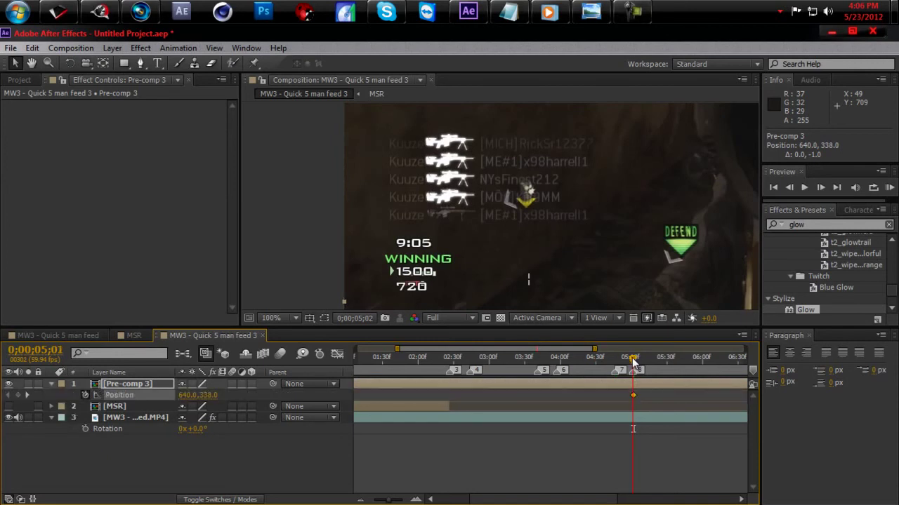
- At 0;00;04;46, lower the pre-composed rifles to Position 640.0, 361.0
left_click_drag(635, 364, 616, 366)
key("shift+Down")
key("Down")
key("Down")
key("Down")
key("Down")
key("Down")
key("Down")
key("Down")
key("Down")
key("Down")
key("Down")
key("Down")
key("Down")
key("Down")
key("Down")
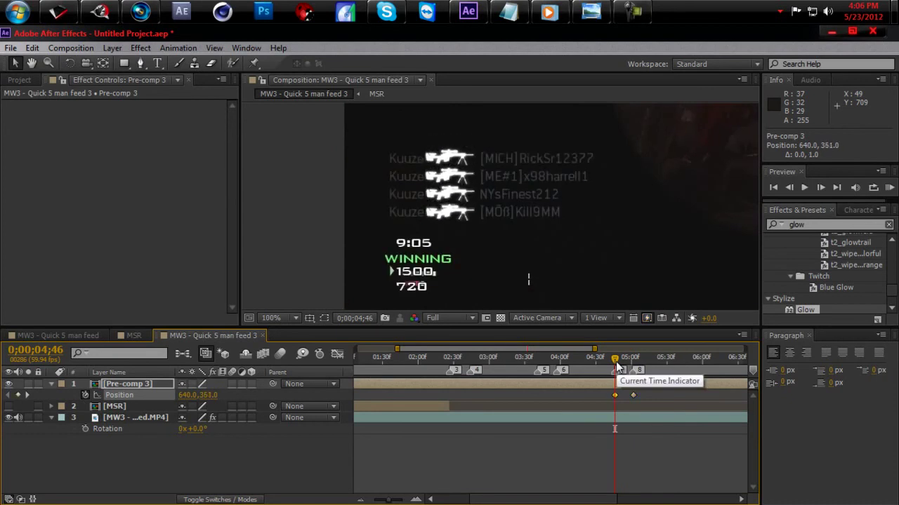
- Show the hidden MSR layer, shift it to start at 0;00;04;47, and check the frames before it
left_click(616, 365)
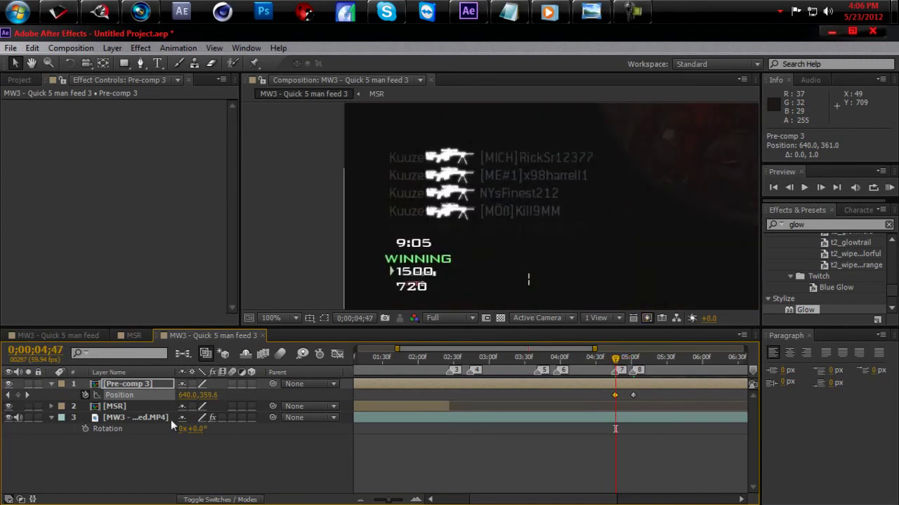
left_click(397, 409)
left_click_drag(400, 407, 656, 407)
key("bracketleft")
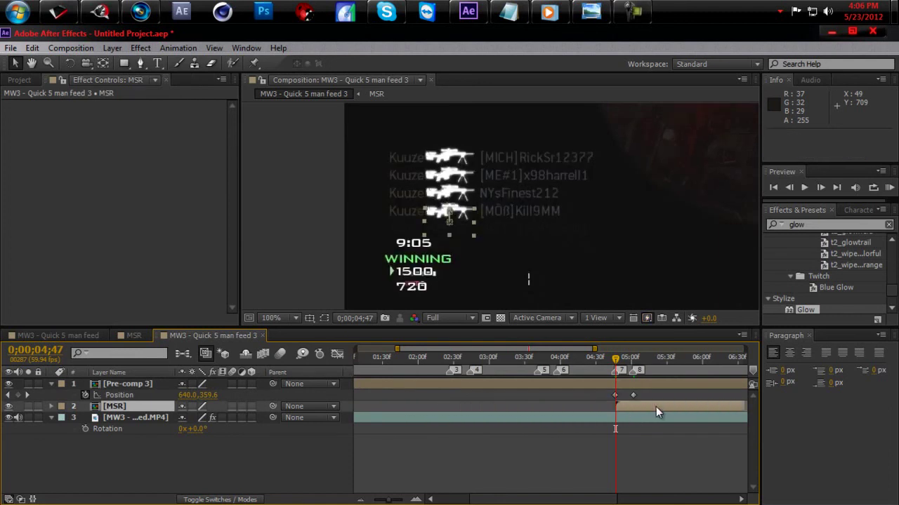
mouse_move(615, 359)
left_mouse_down()
mouse_move(640, 363)
mouse_move(609, 371)
left_mouse_up()
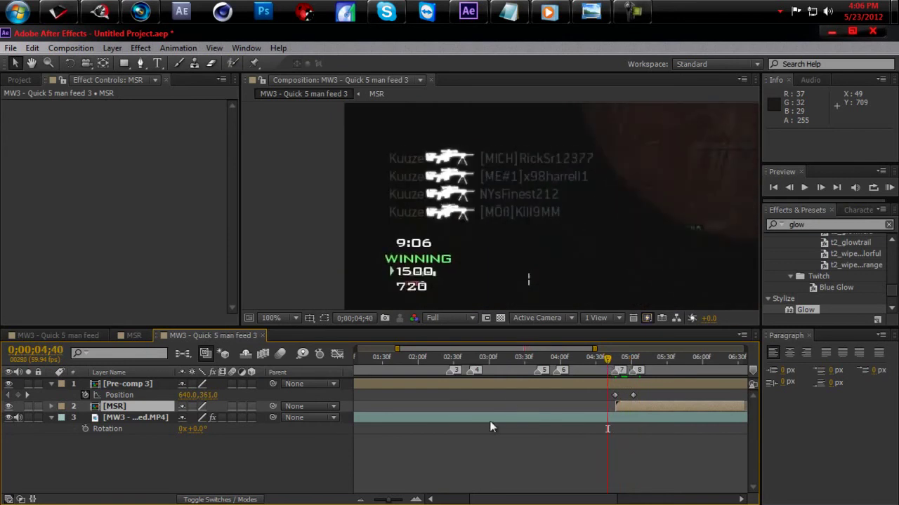
- Render and play a RAM preview of the kill feed to review the rifle animation
left_click_drag(399, 349, 358, 349)
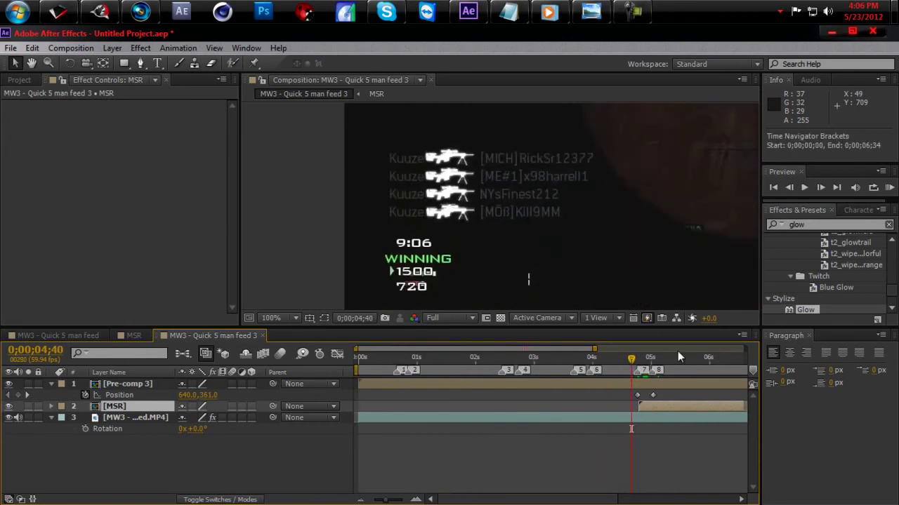
key("minus")
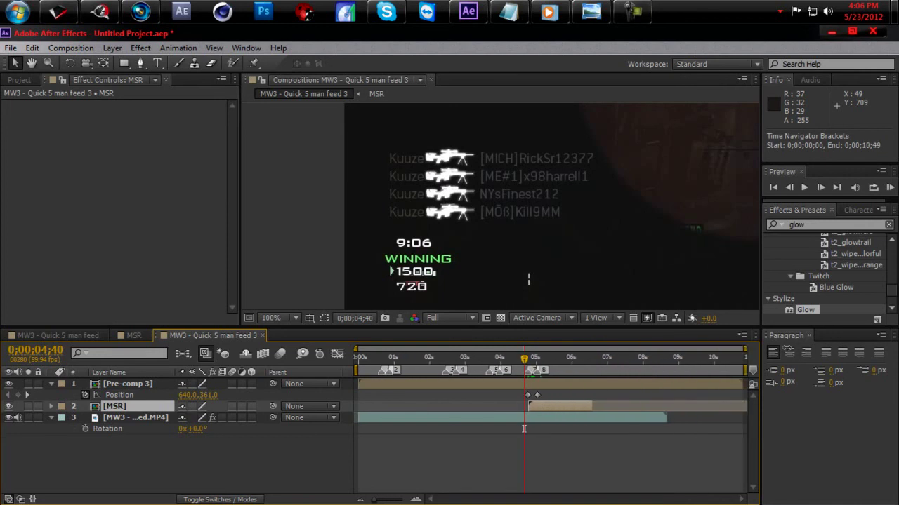
left_click(890, 188)
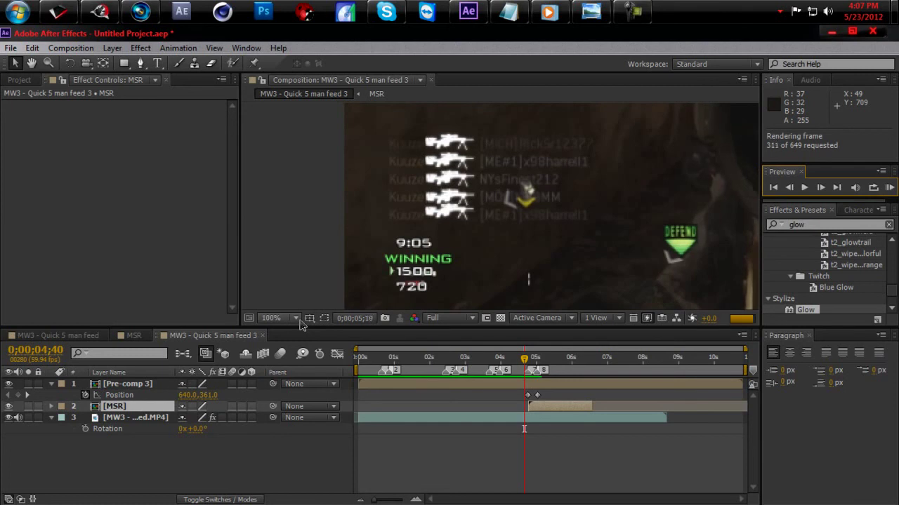
left_click(890, 189)
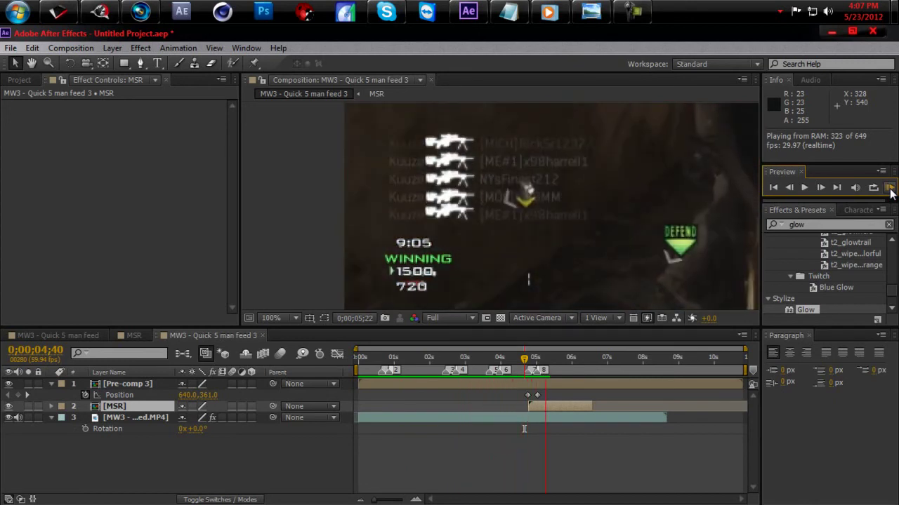
left_click(747, 281)
- Reveal the MSR layer's animated properties and remove all of its Position keyframes
left_click(547, 406)
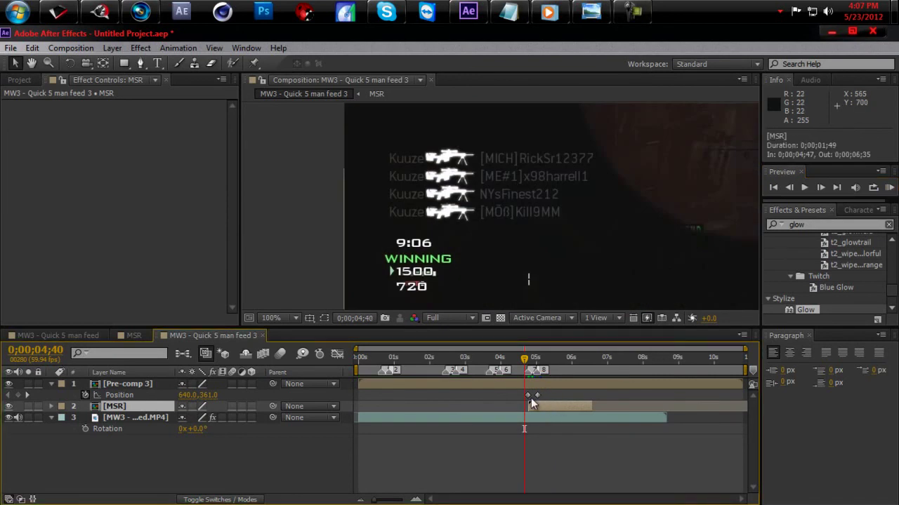
key("u")
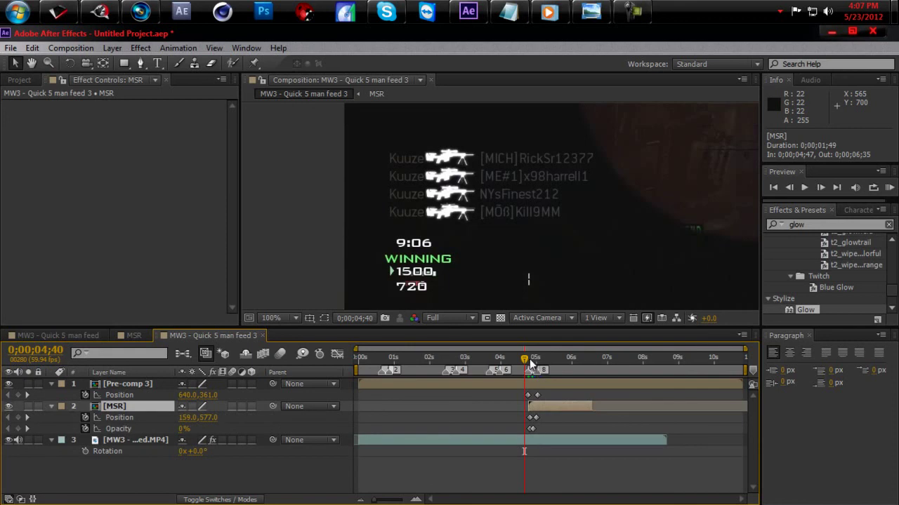
left_click(530, 420)
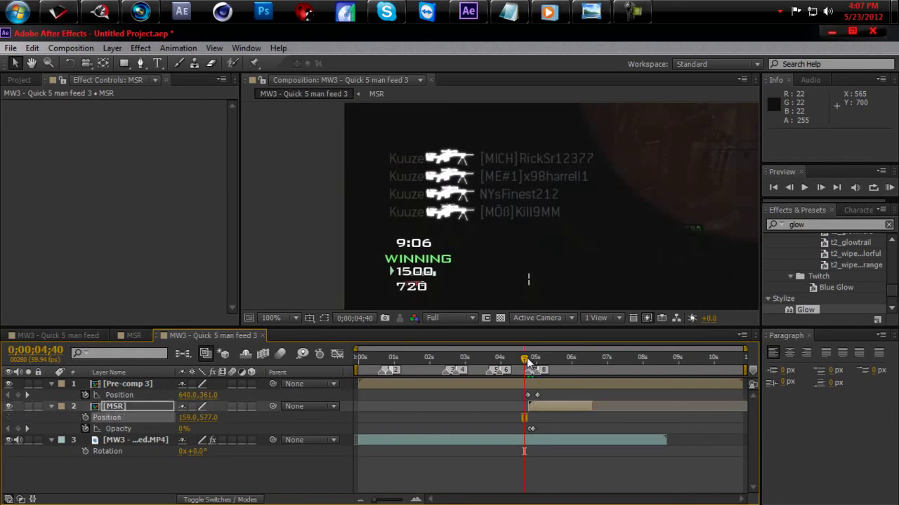
- At 0;00;05;01, raise the MSR layer to Position 159.0, 564.0 and enable Position keyframing
left_click_drag(528, 361, 537, 362)
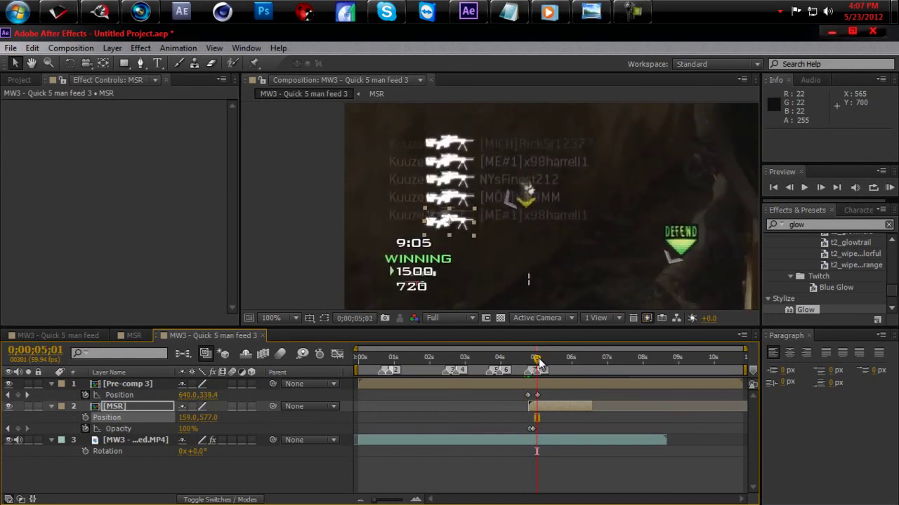
key("Up")
key("Up")
key("Up")
key("Up")
key("Up")
key("Up")
key("Up")
key("Up")
key("Up")
key("Up")
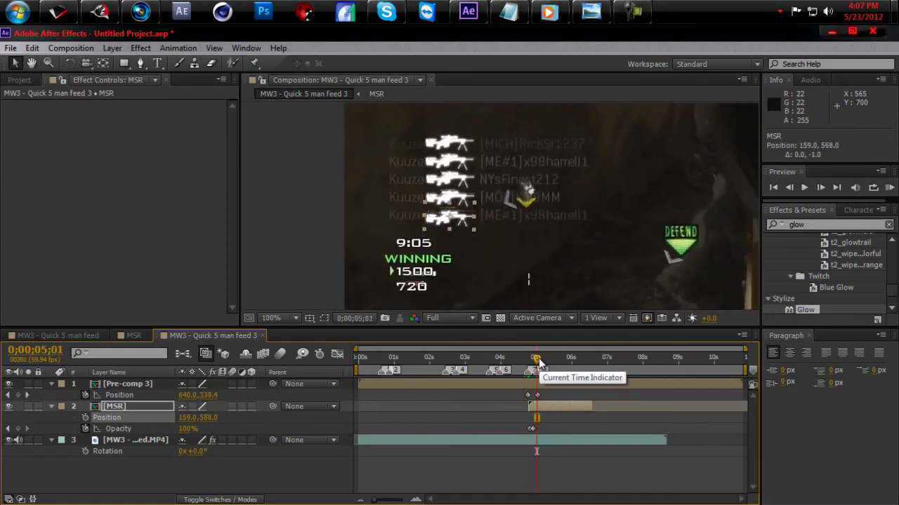
key("Up")
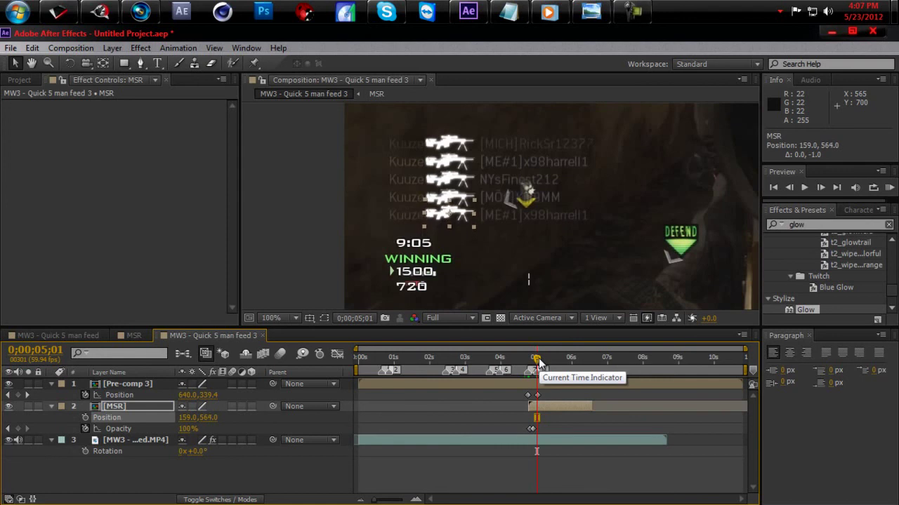
left_click(83, 419)
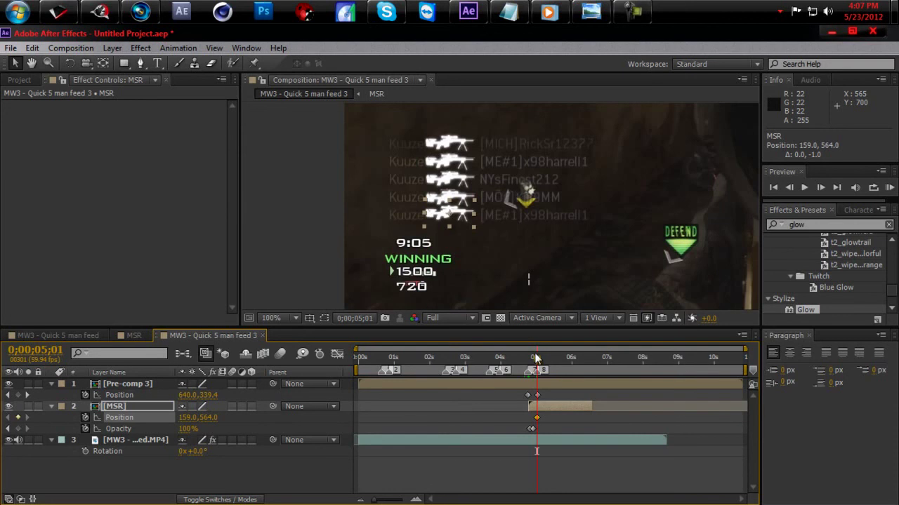
- At 0;00;04;50, lower the fading-in MSR rifle to Position 160.5, 580.0 over the fifth kill line
left_click_drag(536, 360, 529, 362)
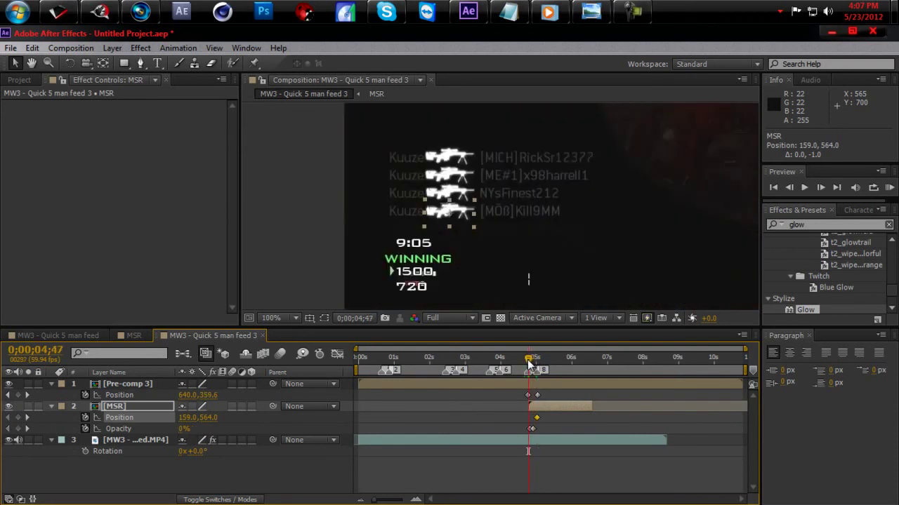
key("period")
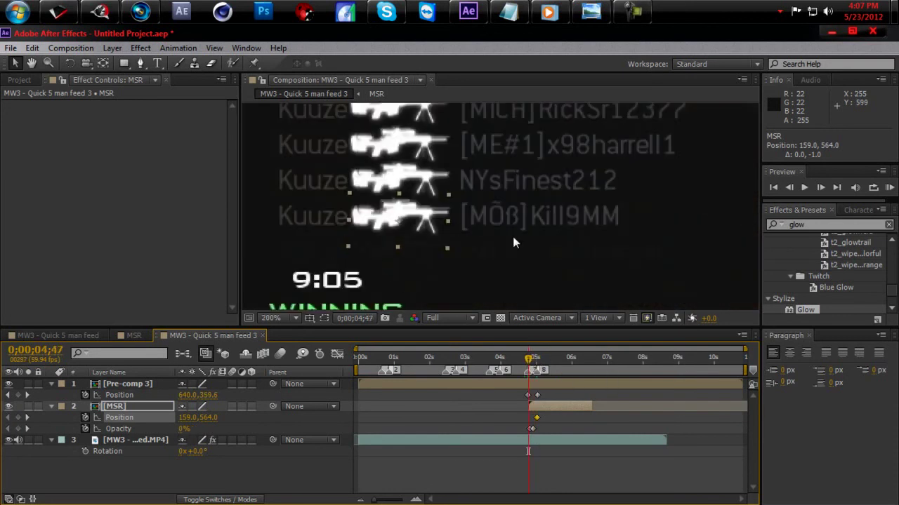
left_click(829, 187)
left_click(829, 186)
left_click(829, 187)
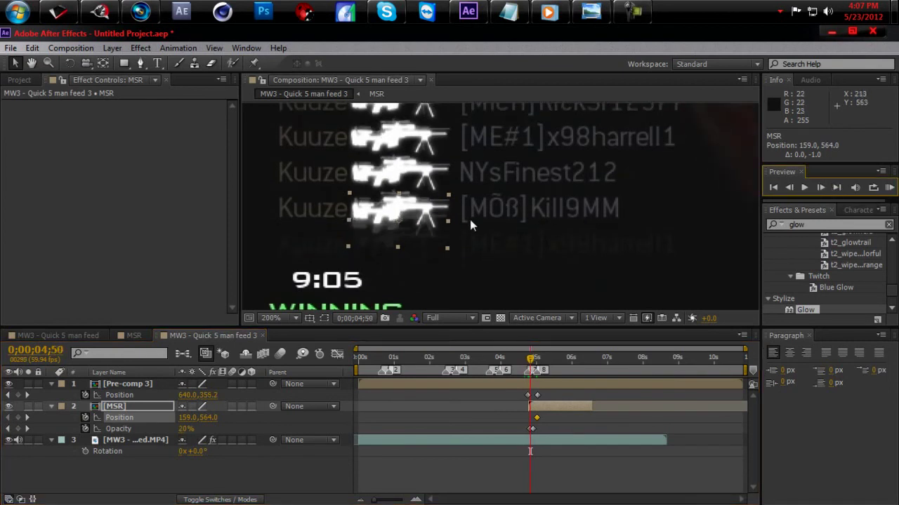
left_click_drag(420, 218, 423, 234)
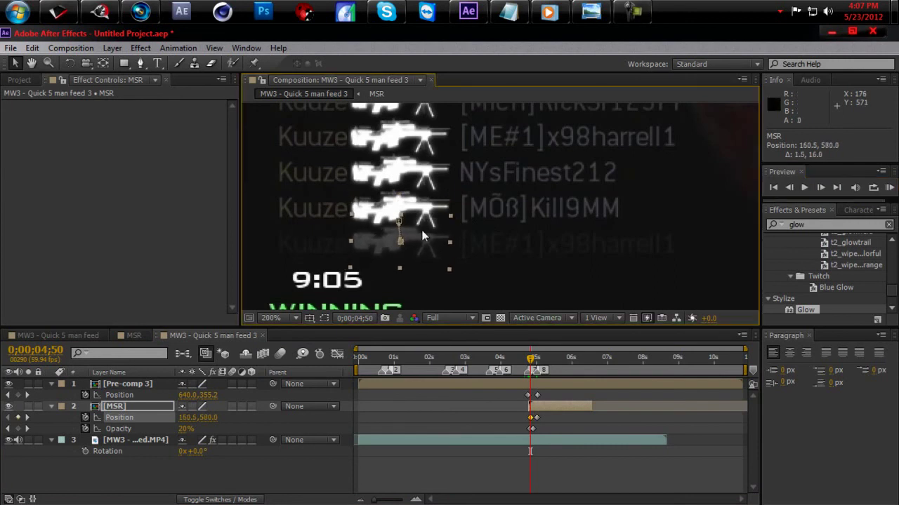
- Check the five rifles' alignment with the kill feed in the full frame between 0;00;05;12 and 0;00;05;03
left_click_drag(532, 361, 542, 360)
left_click(297, 320)
left_click(335, 75)
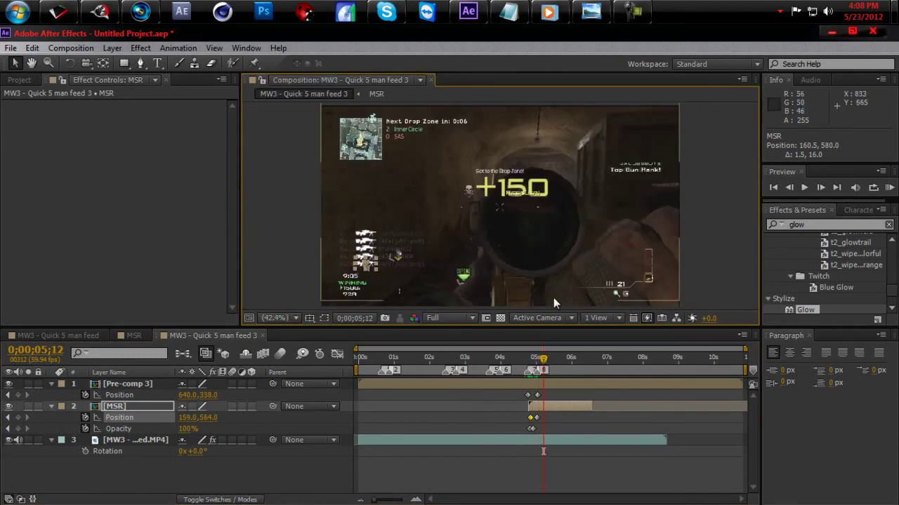
left_click(272, 267)
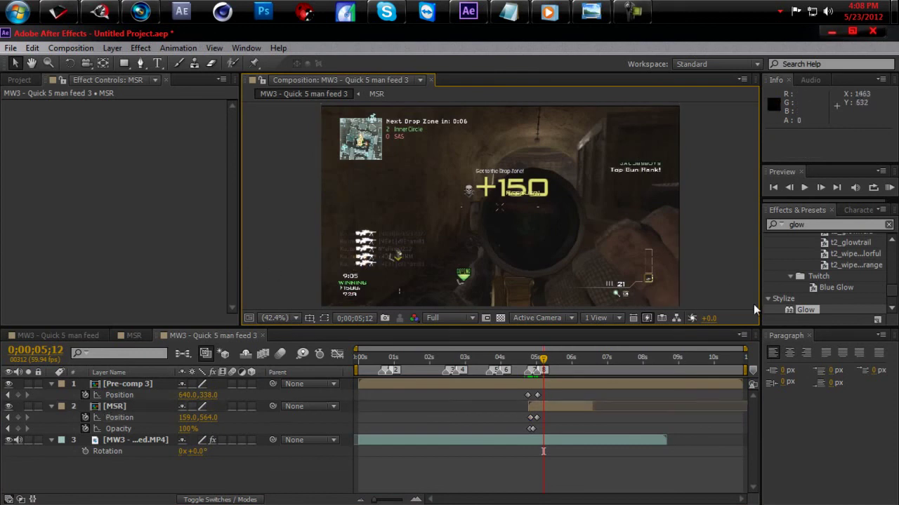
left_click_drag(544, 363, 537, 452)
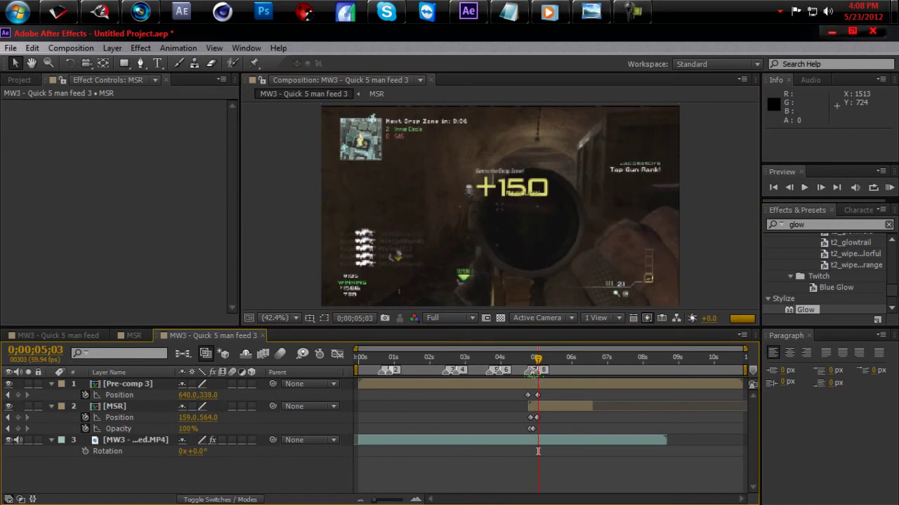
- Review the four-rifle animation in the MW3 - Quick 5 man feed composition, and return to MW3 - Quick 5 man feed 3
left_click(56, 336)
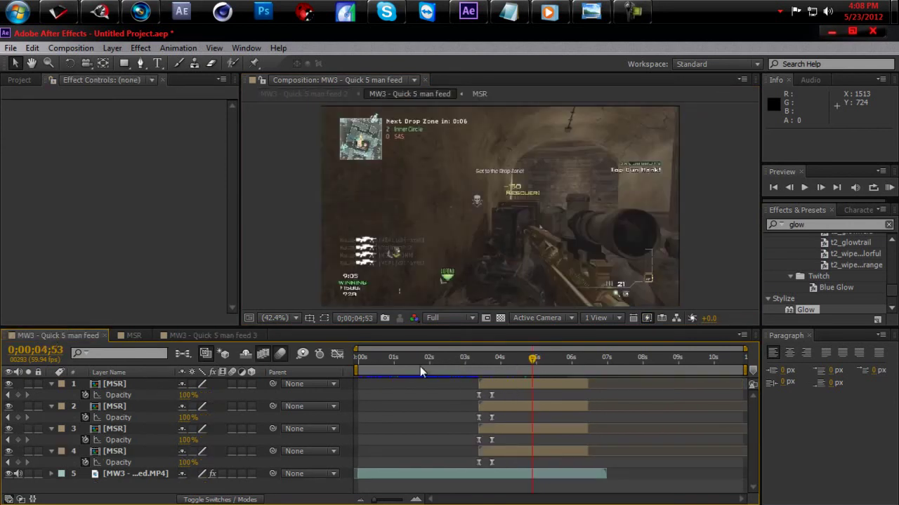
left_click_drag(390, 359, 430, 363)
left_click_drag(446, 370, 551, 359)
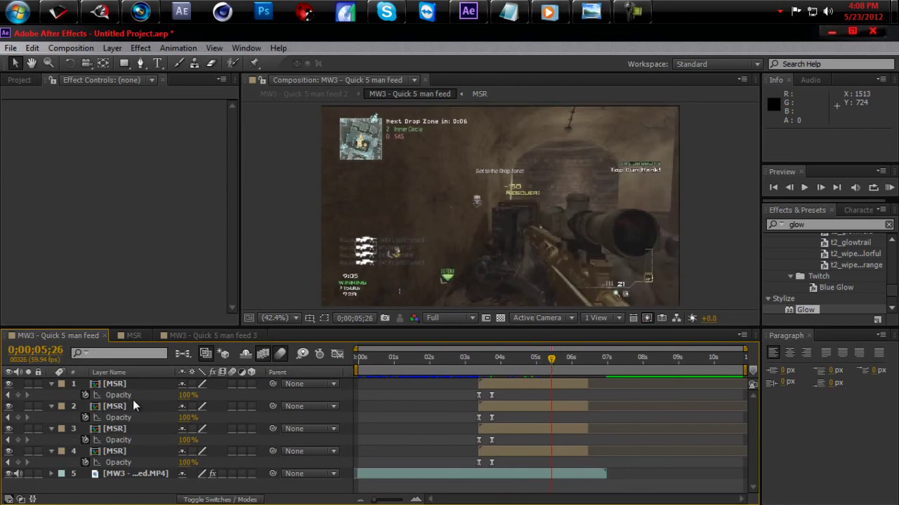
left_click(194, 338)
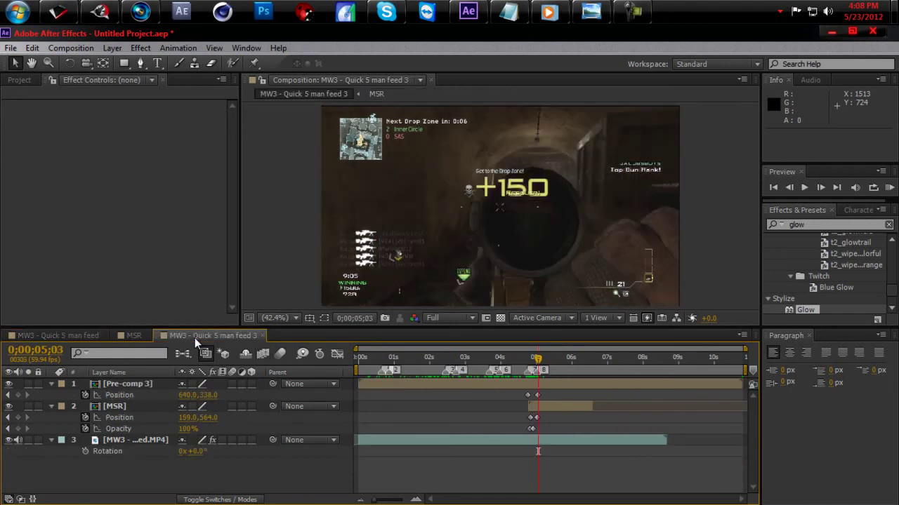